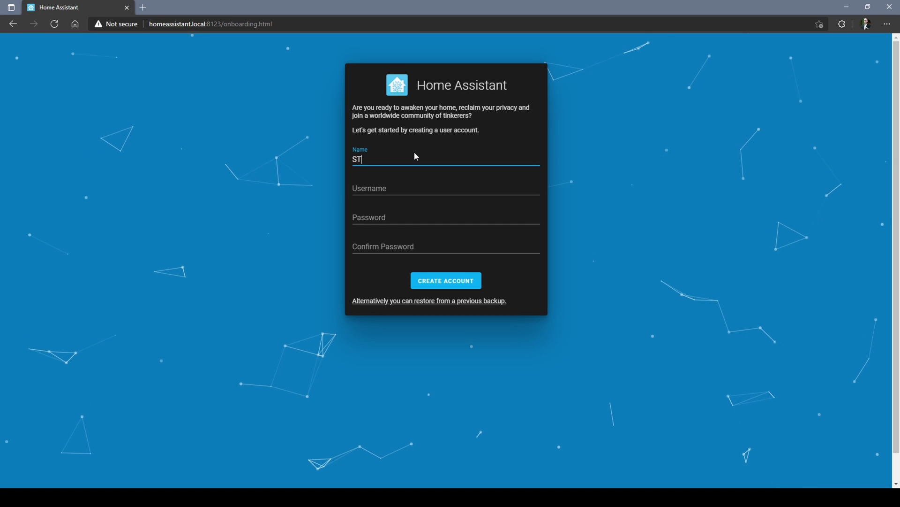
text(STEM Dad)
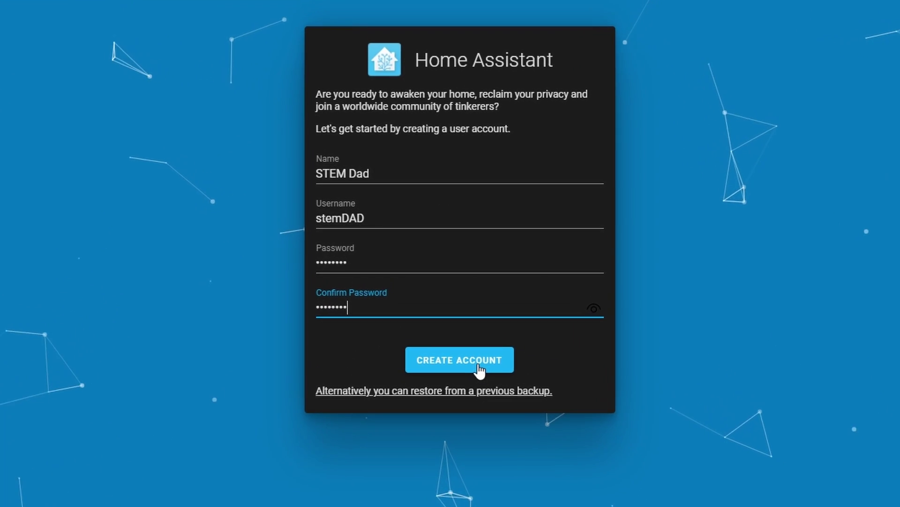
- Submit the onboarding form to create the first Home Assistant user account
click(480, 366)
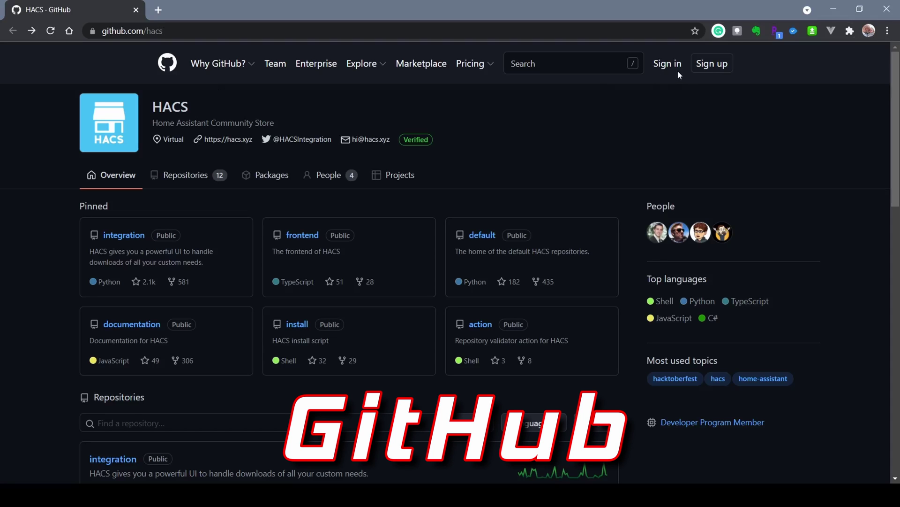
- Open GitHub's sign-up page from the github.com/hacs organisation page
click(711, 64)
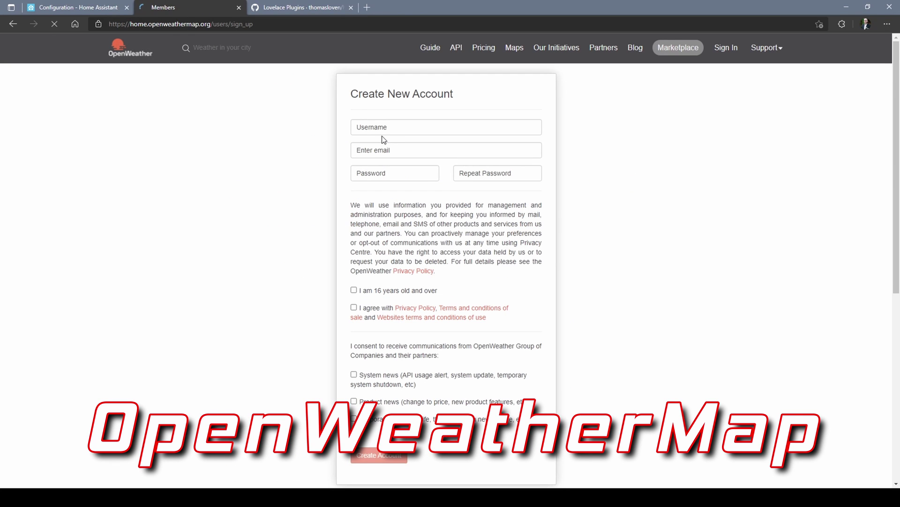
- Fill in the OpenWeatherMap username, email and password fields, then select the second API key
click(384, 129)
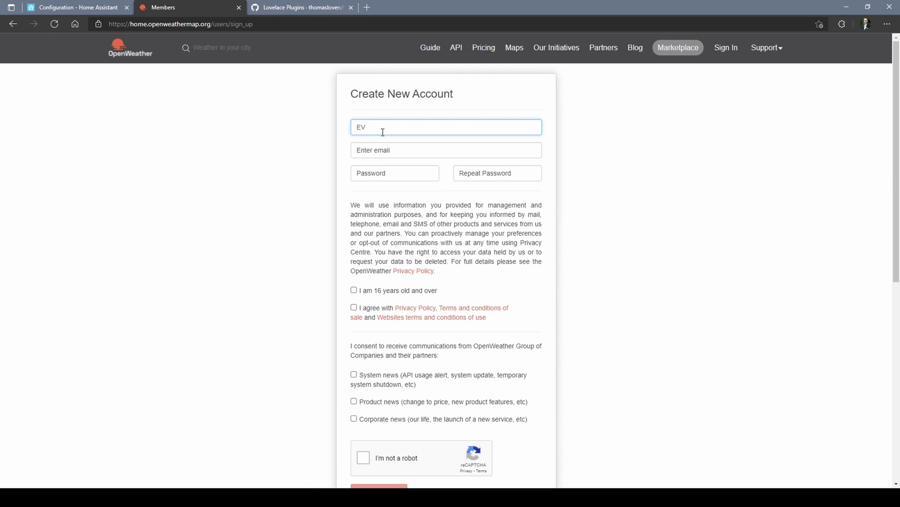
text(y)
key(Tab)
key(Tab)
text(••••••)
key(Tab)
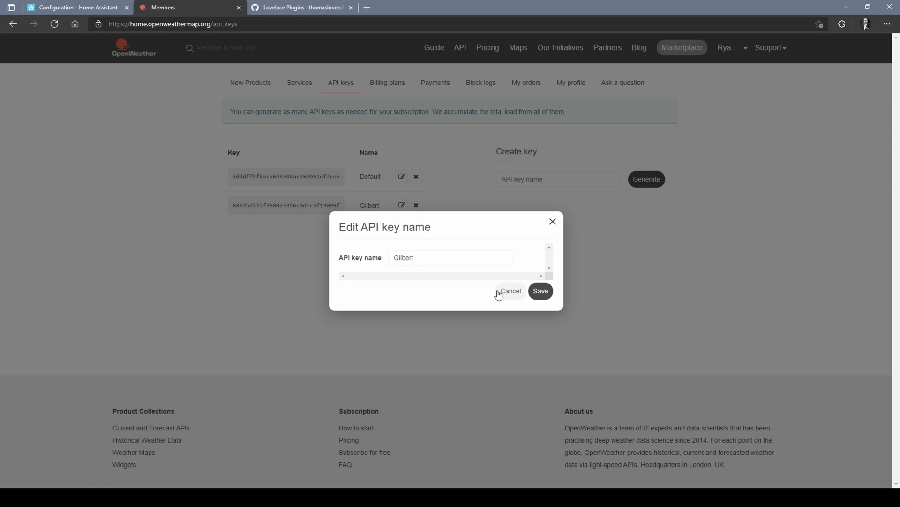
click(499, 292)
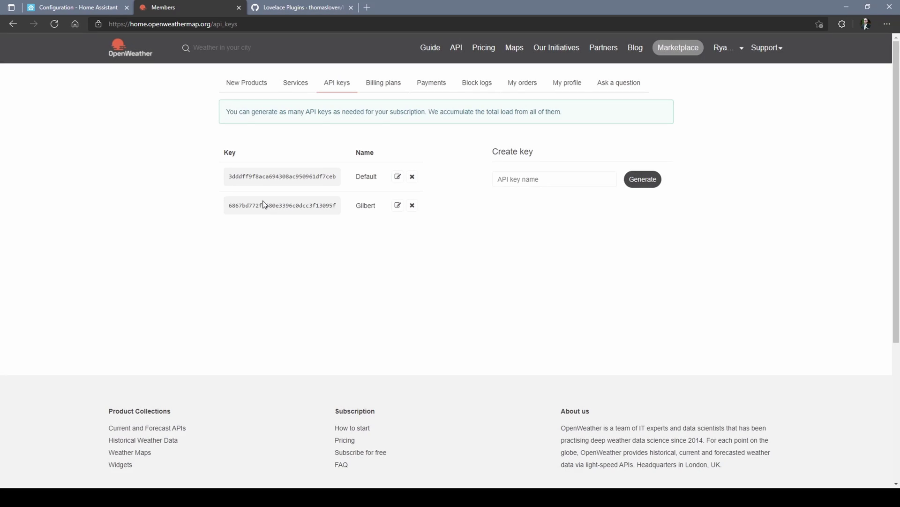
double_click(263, 206)
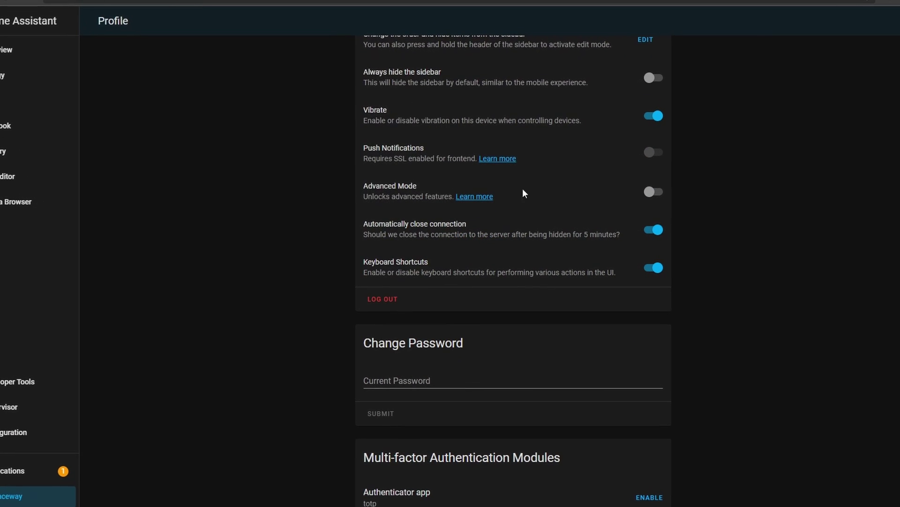
- Turn on profile Advanced Mode and install File editor from the Supervisor Add-on Store
click(650, 192)
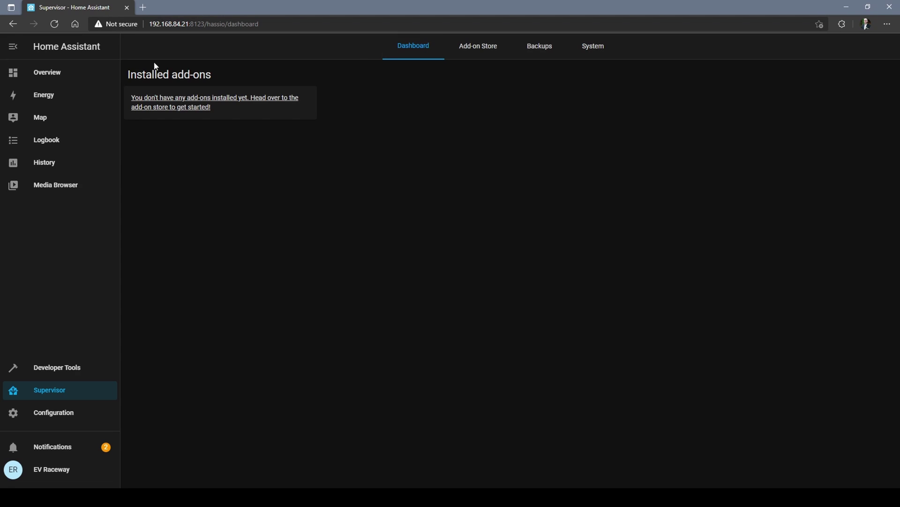
click(486, 52)
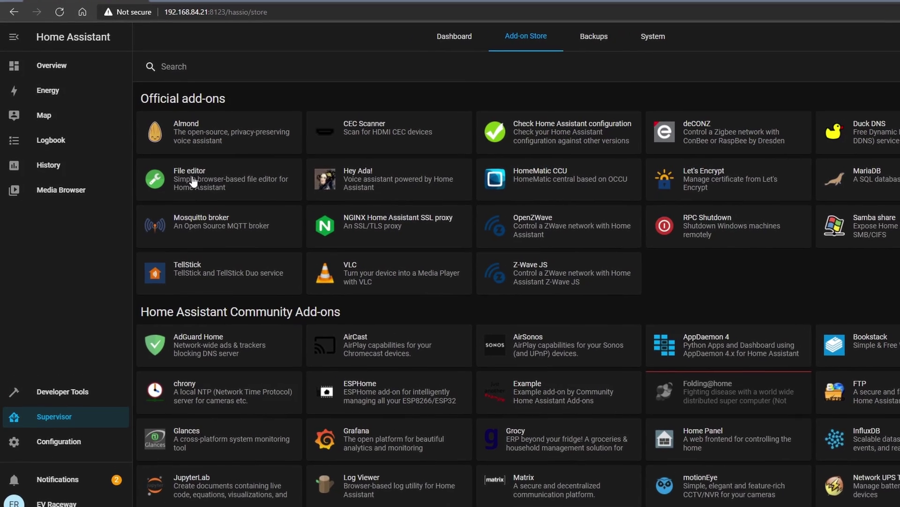
click(194, 181)
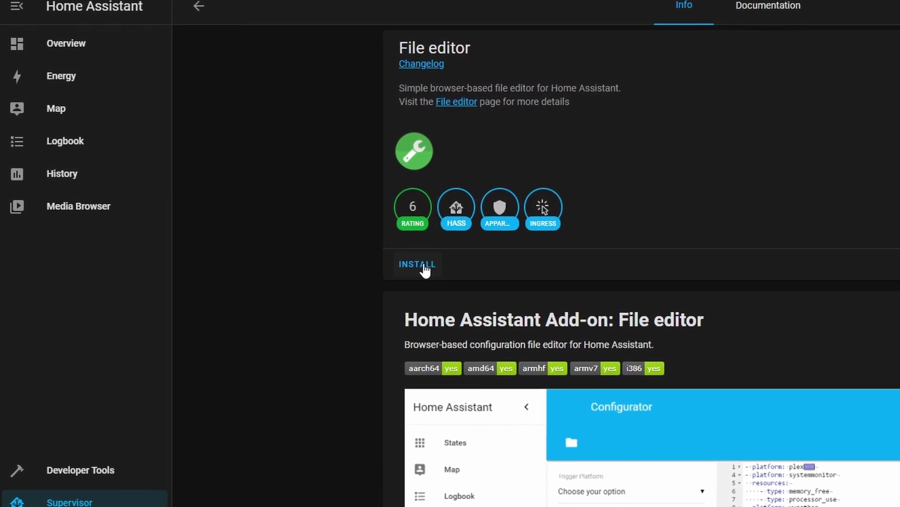
click(426, 270)
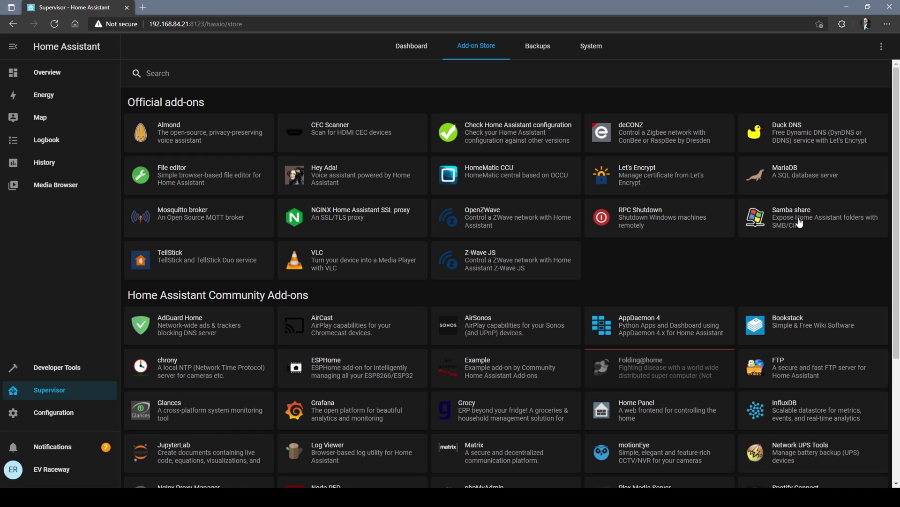
- Install the Samba share add-on and enable Show in sidebar for File editor
click(799, 222)
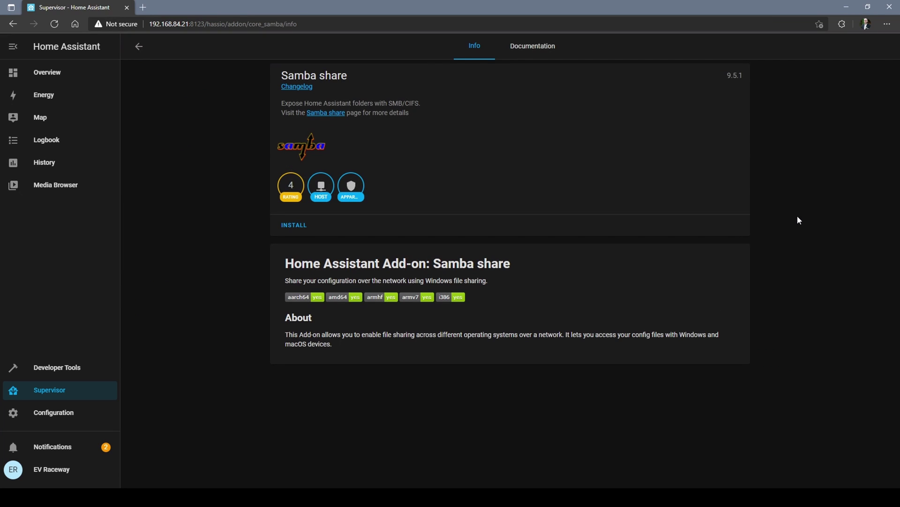
click(295, 224)
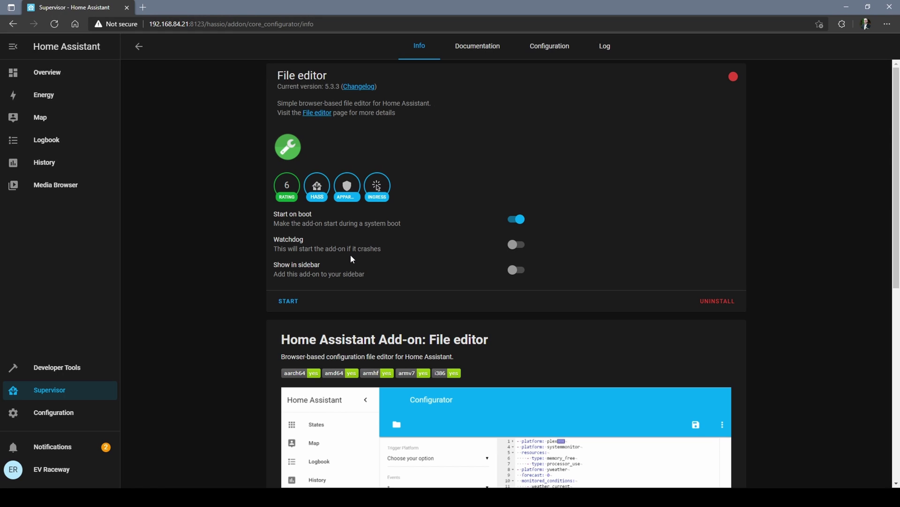
click(522, 274)
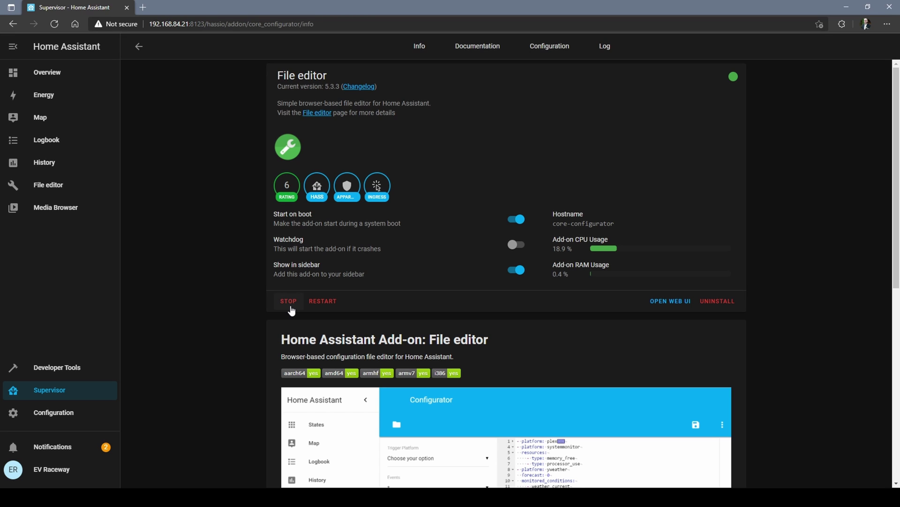
click(139, 46)
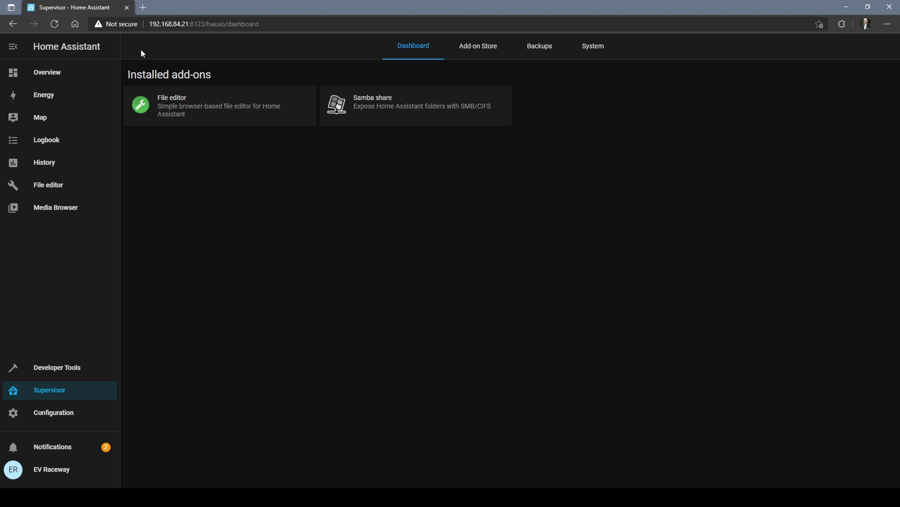
click(413, 93)
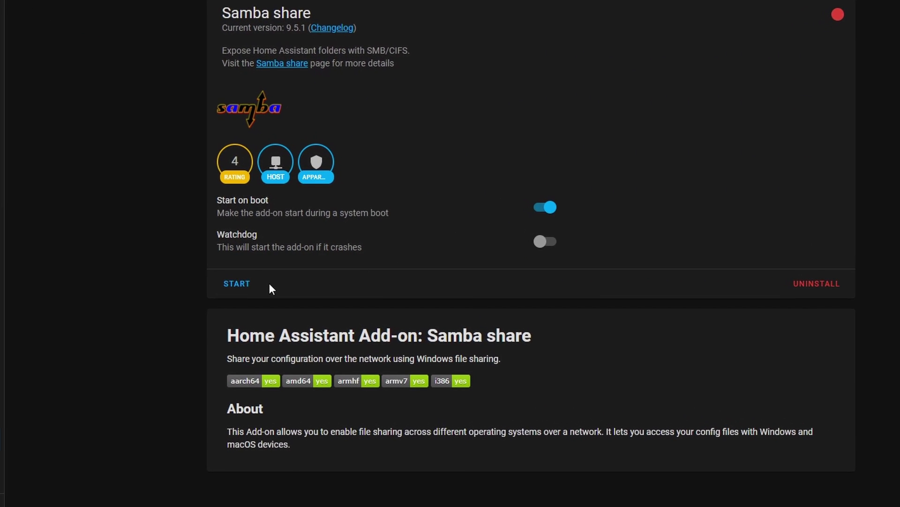
click(221, 286)
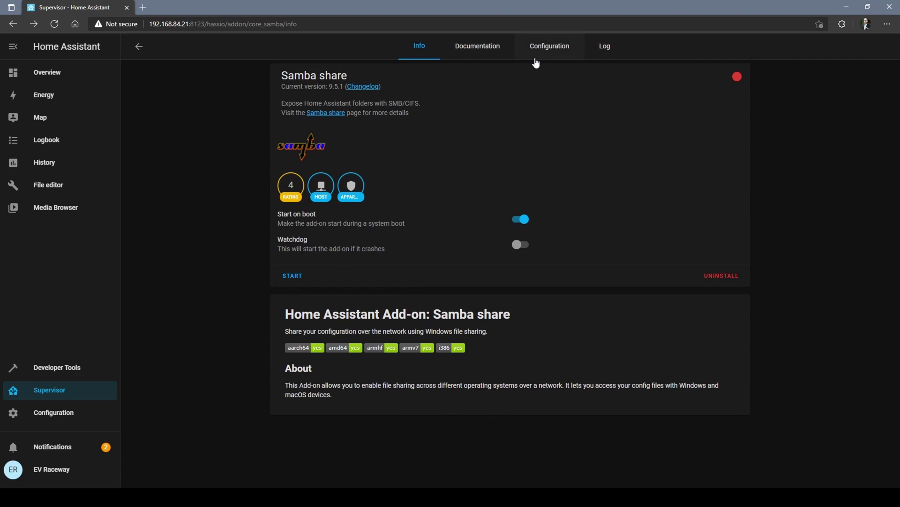
click(553, 50)
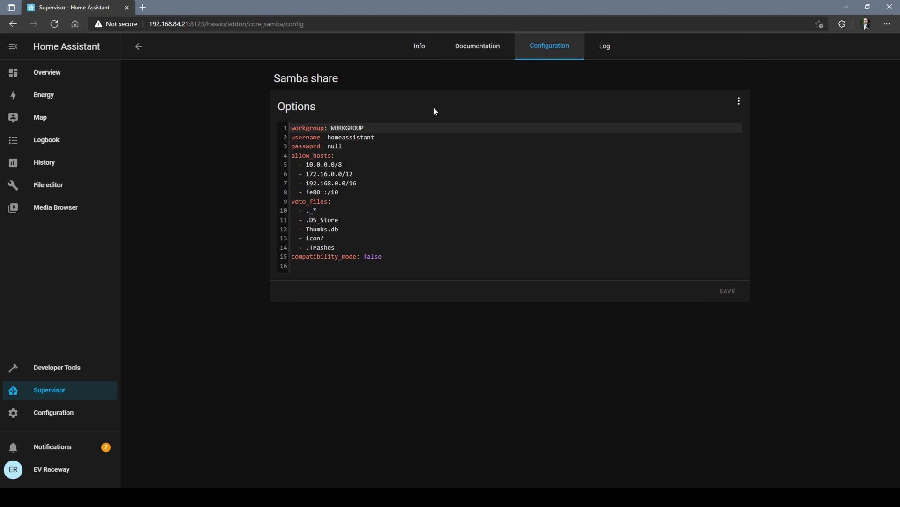
click(364, 148)
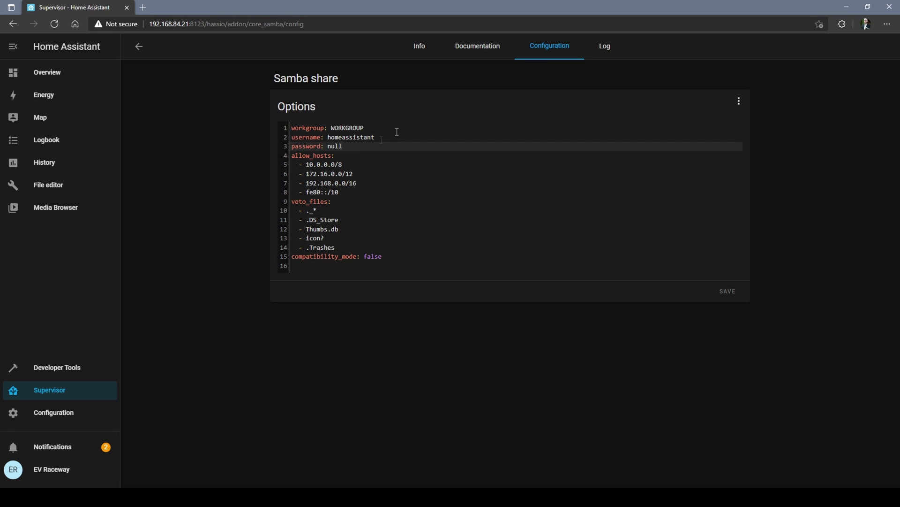
drag(380, 137, 340, 138)
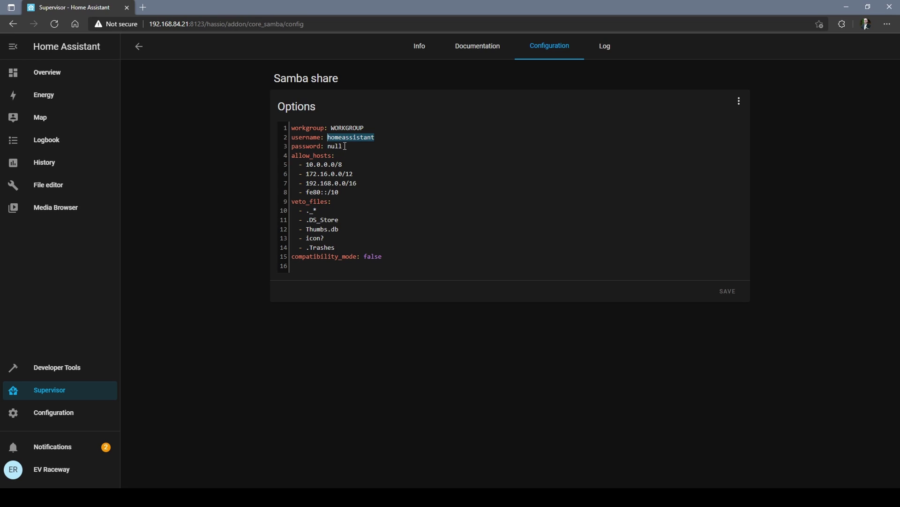
text(ha)
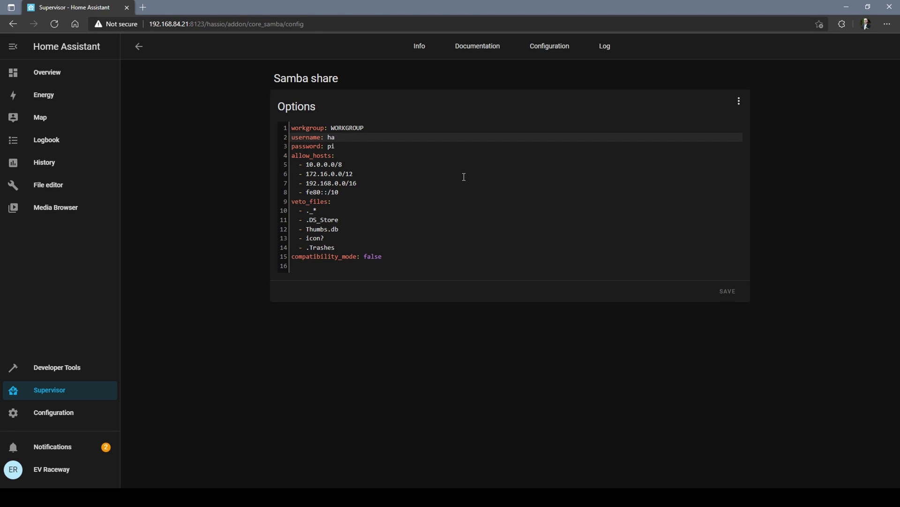
click(419, 47)
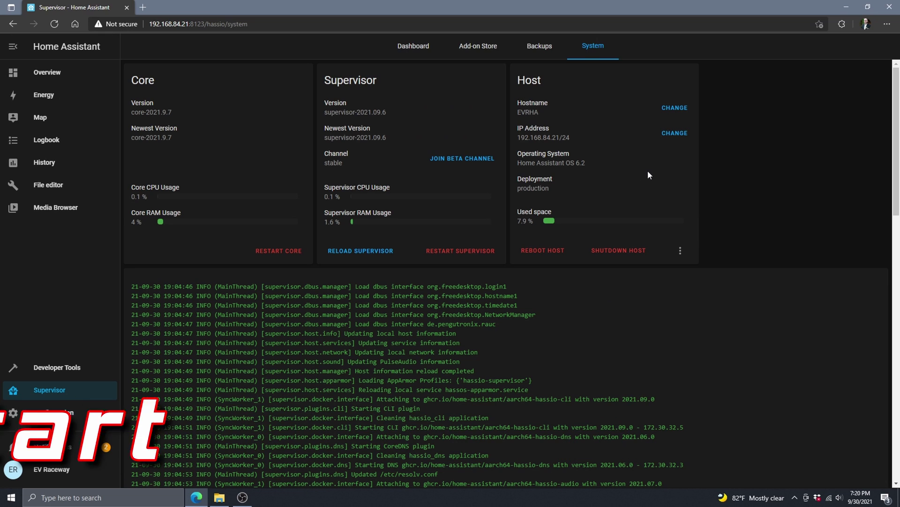
- Restart Home Assistant Core, then reopen the Samba share add-on from the installed add-ons
click(283, 254)
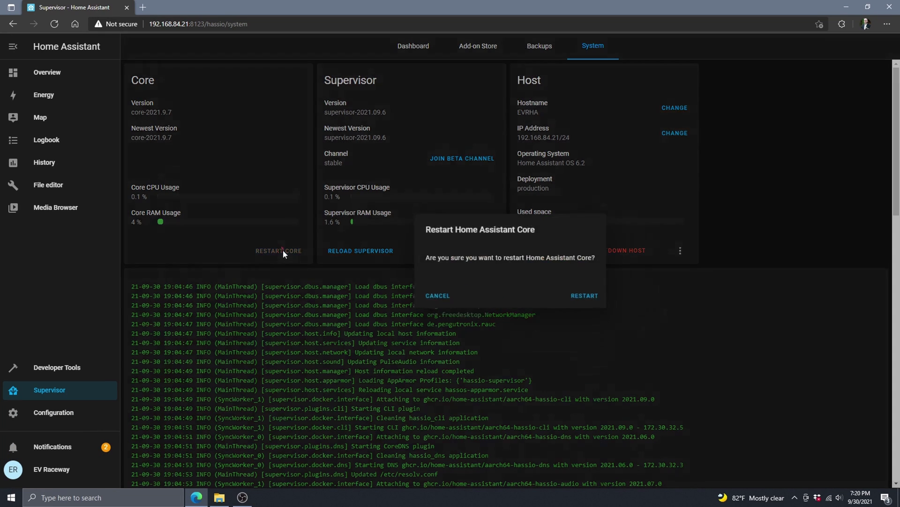
click(584, 292)
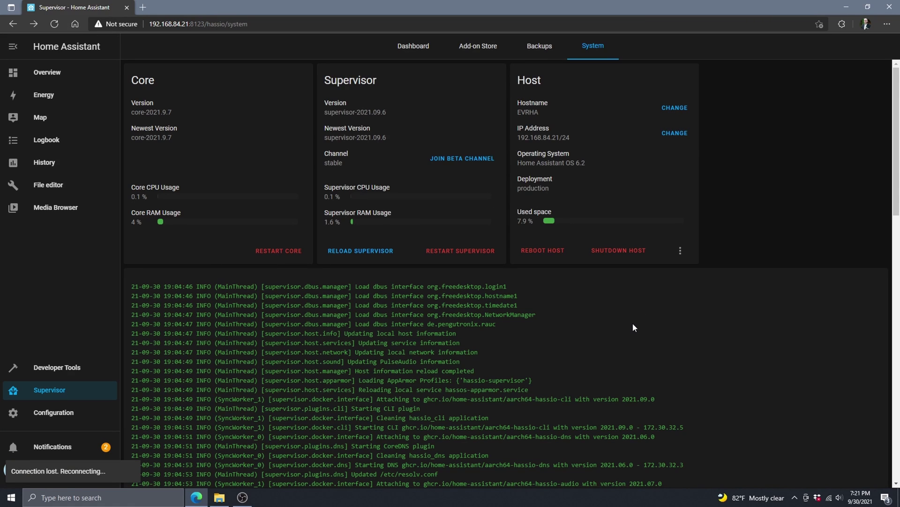
click(478, 46)
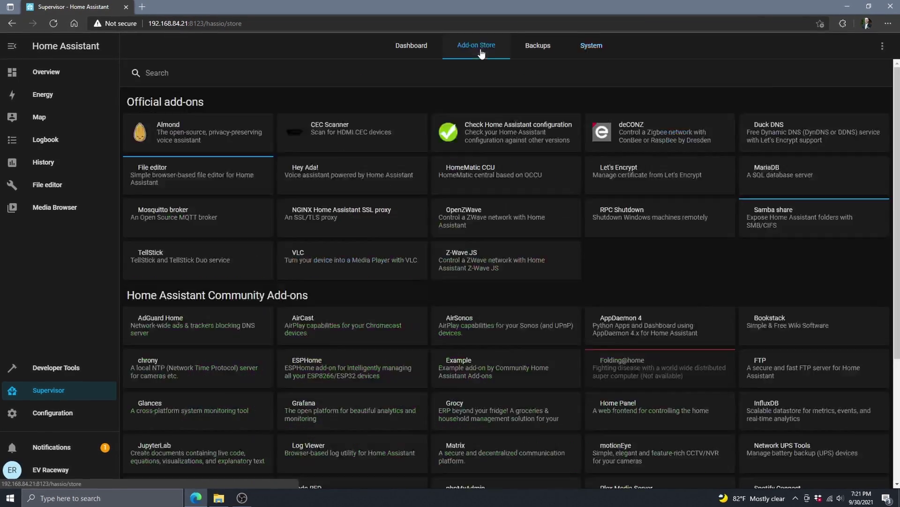
click(411, 45)
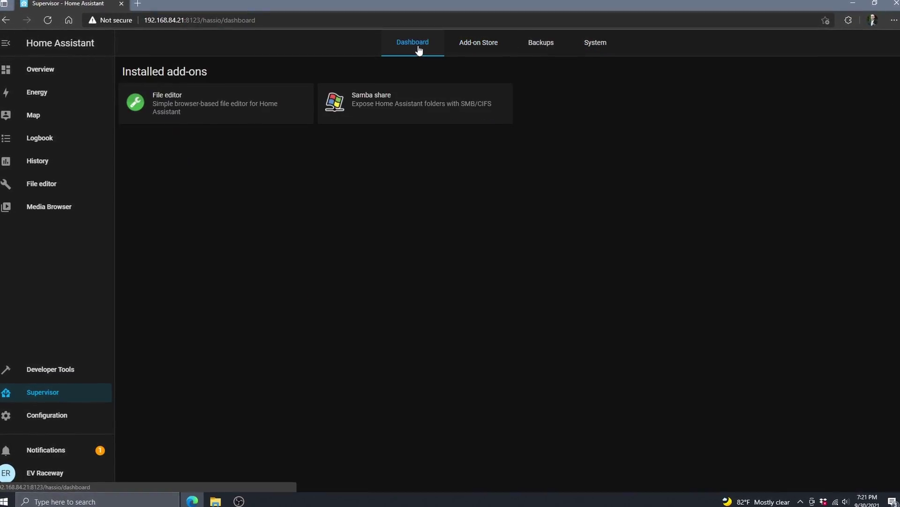
click(403, 102)
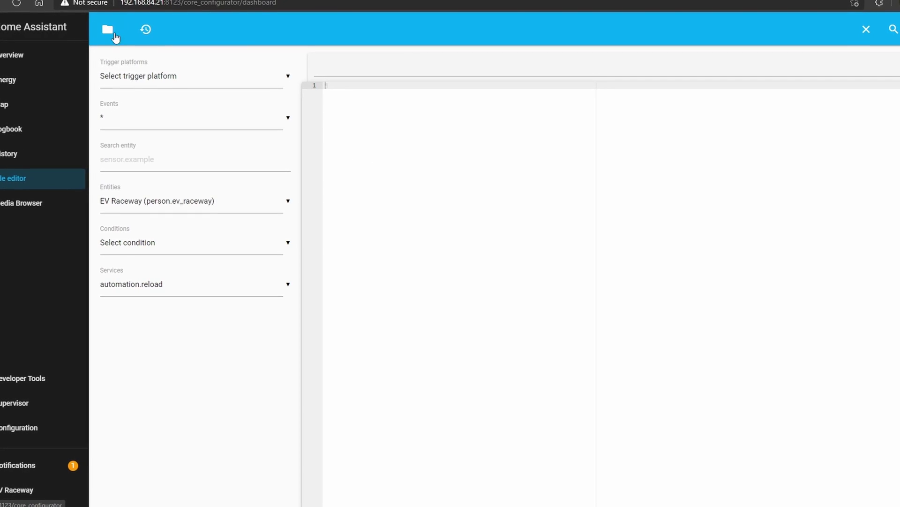
- Open configuration.yaml from the File editor folder panel and place the cursor at line 13
click(109, 30)
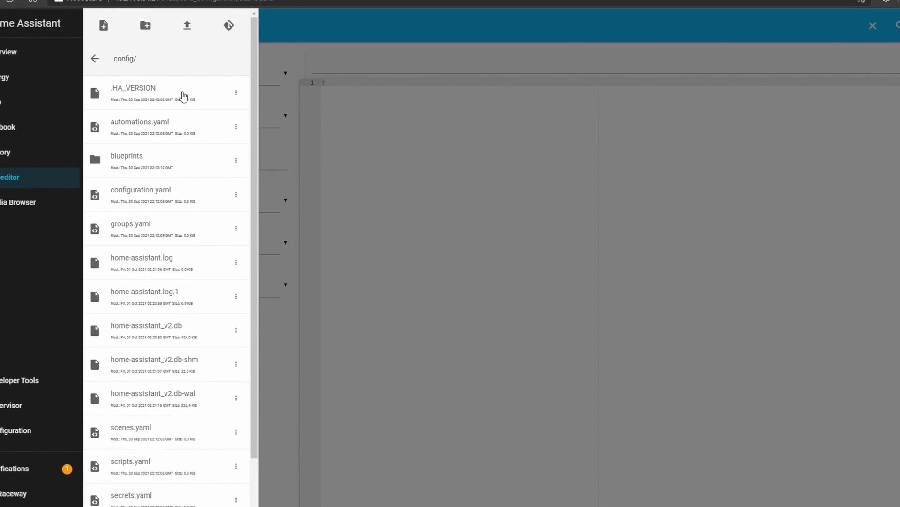
click(146, 190)
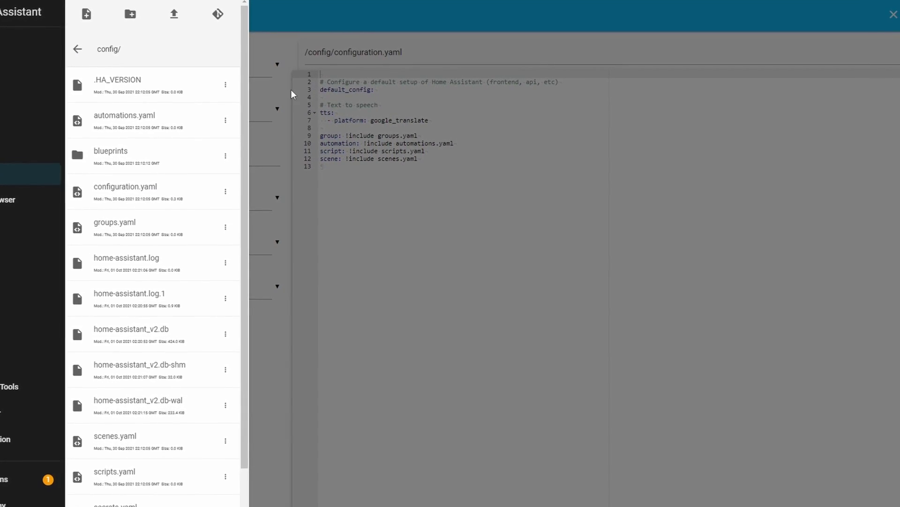
click(367, 214)
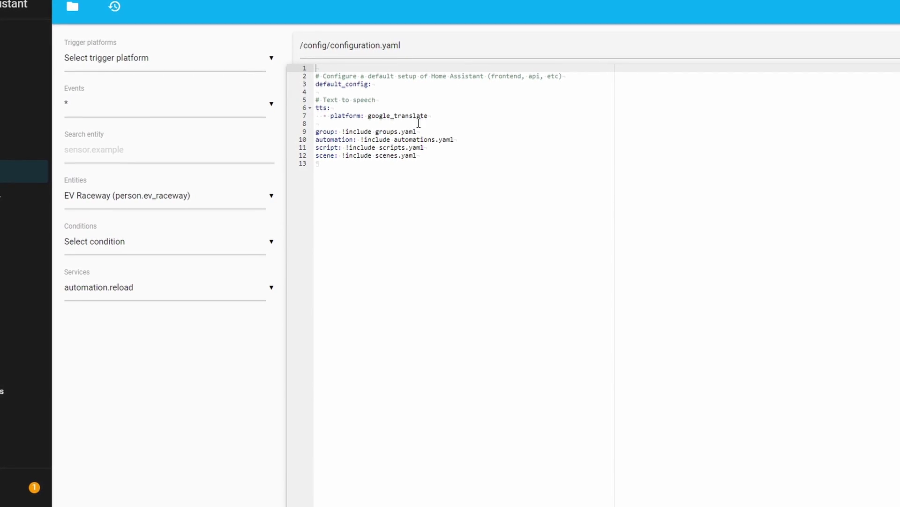
click(471, 184)
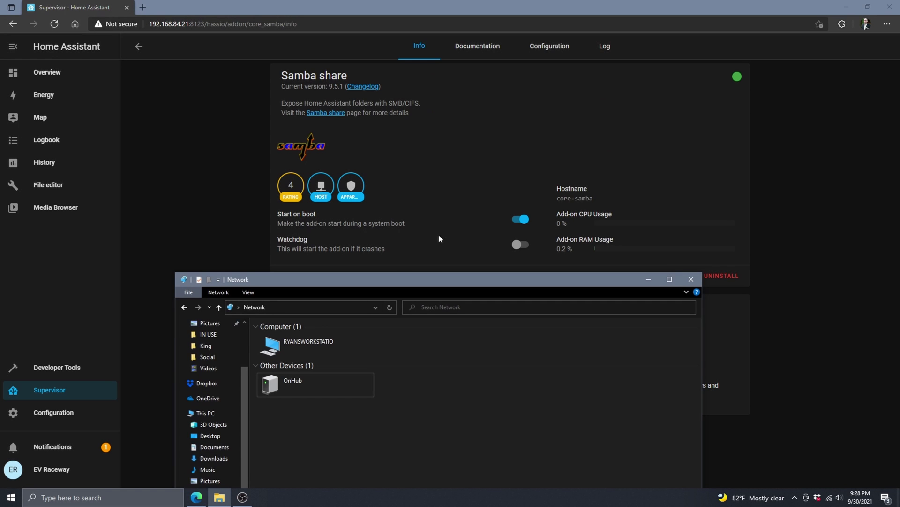
- Connect File Explorer to \\192.168.84.21\share, logging in with remembered credentials
drag(393, 283, 431, 189)
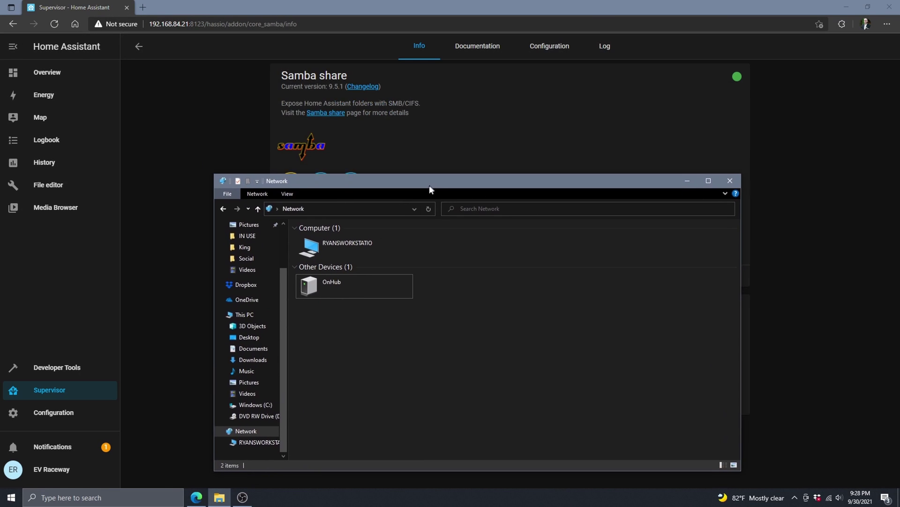
click(323, 210)
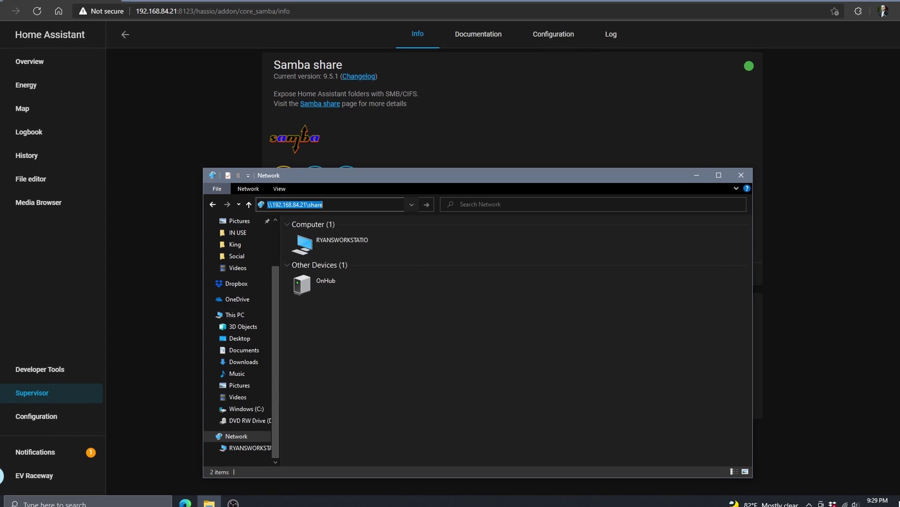
key(Return)
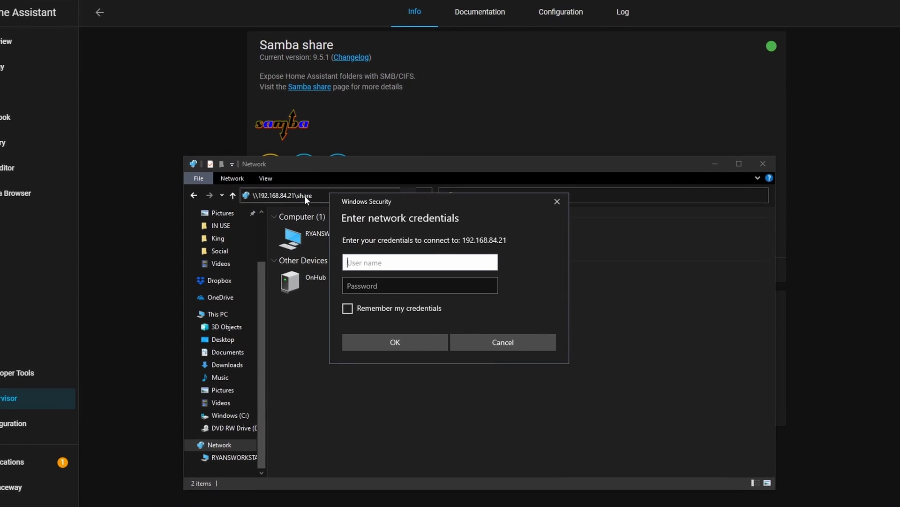
text(ha)
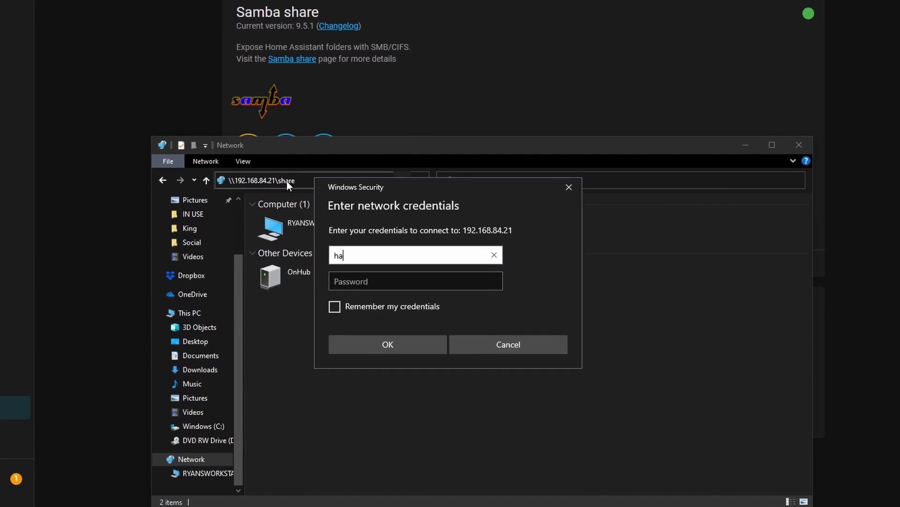
key(Tab)
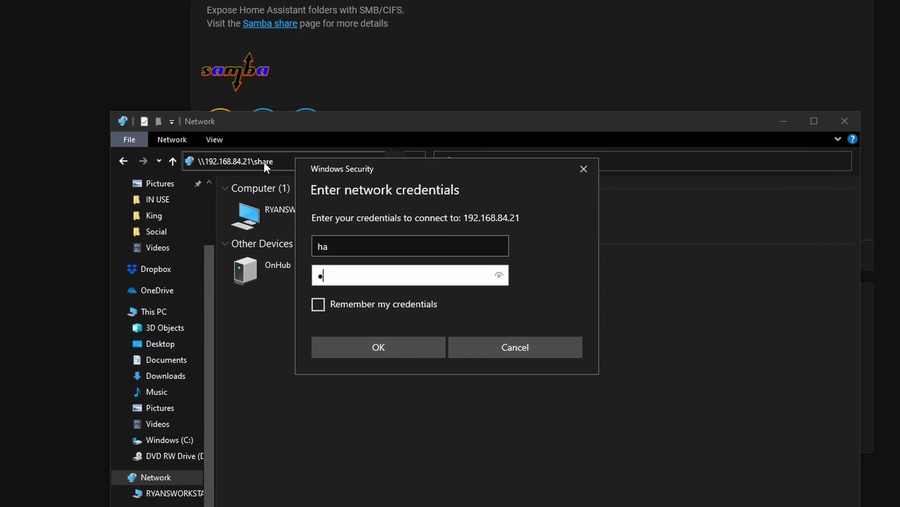
text(a)
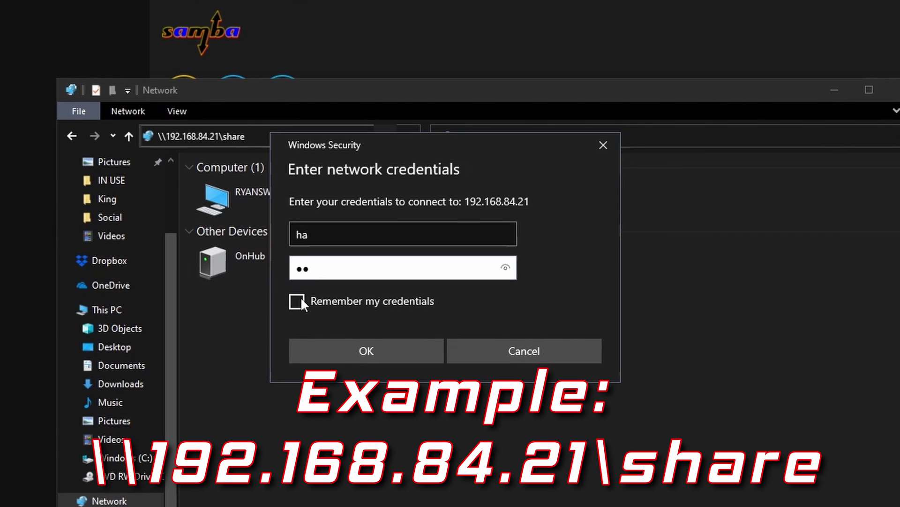
click(296, 302)
click(331, 345)
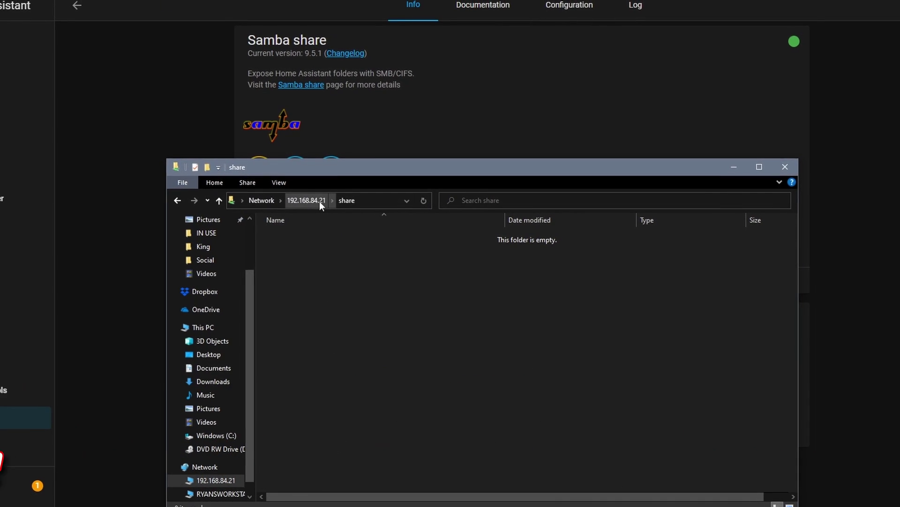
- Go up to the server's list of shares and open the config folder
click(320, 202)
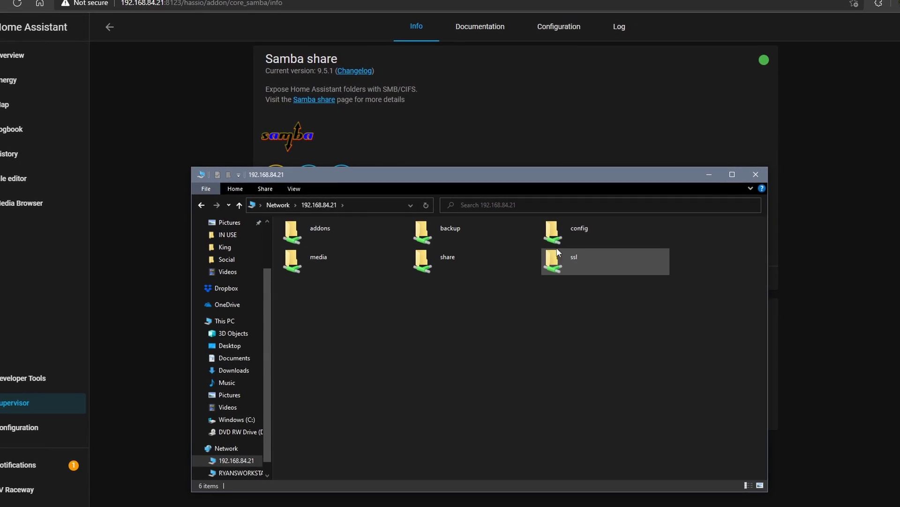
click(566, 236)
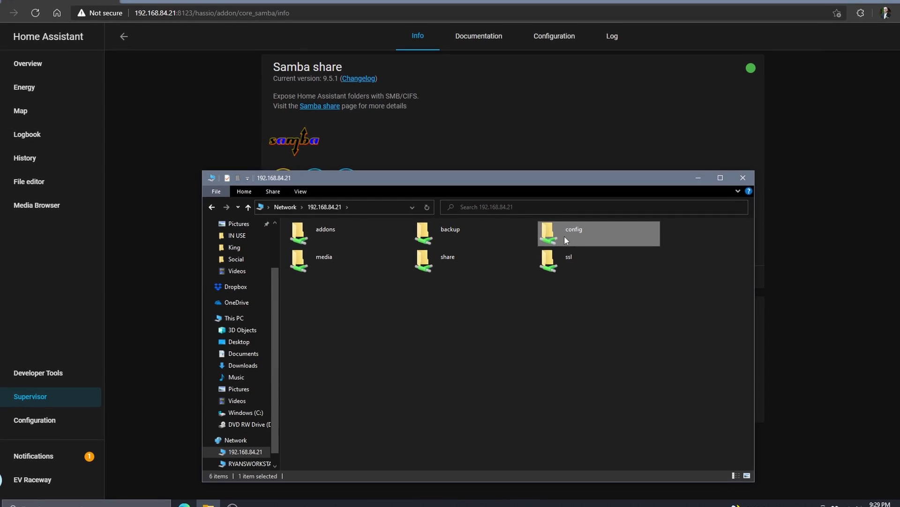
double_click(564, 239)
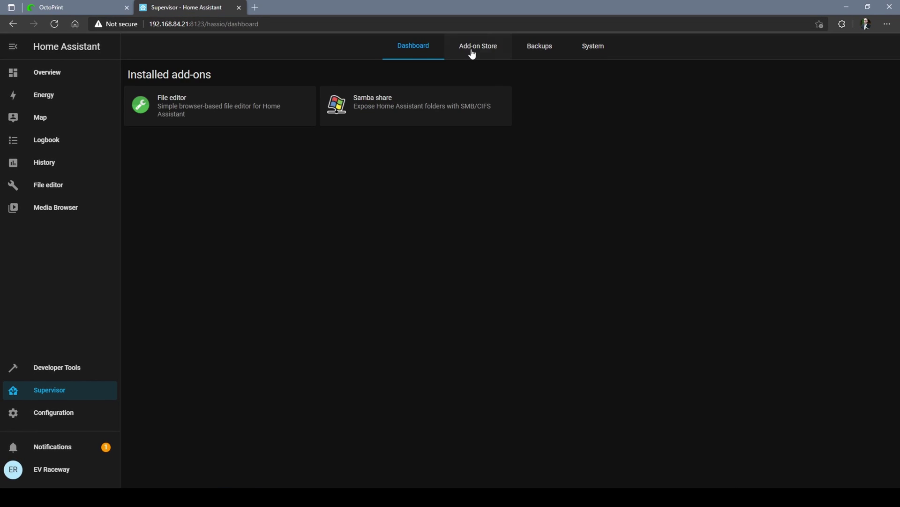
- Install Terminal & SSH from the Add-on Store, enable Auto update, and start it
click(477, 46)
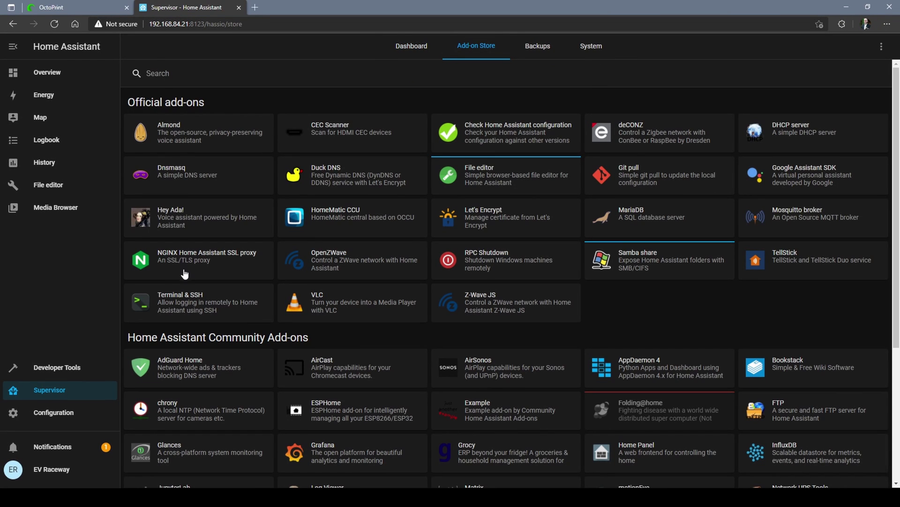
click(194, 305)
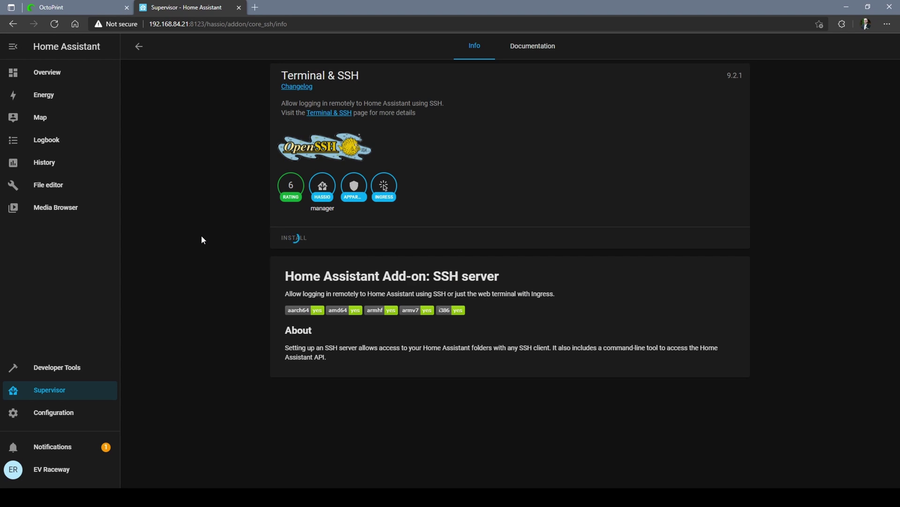
click(513, 283)
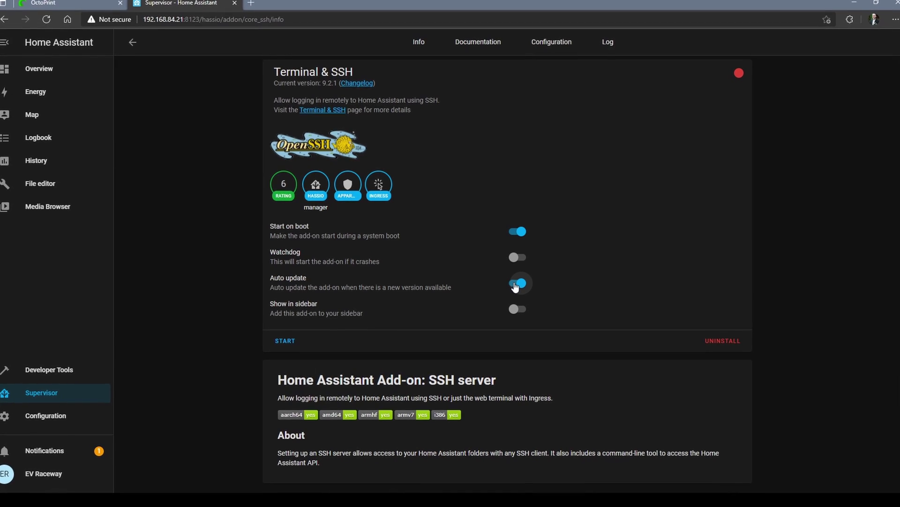
click(279, 342)
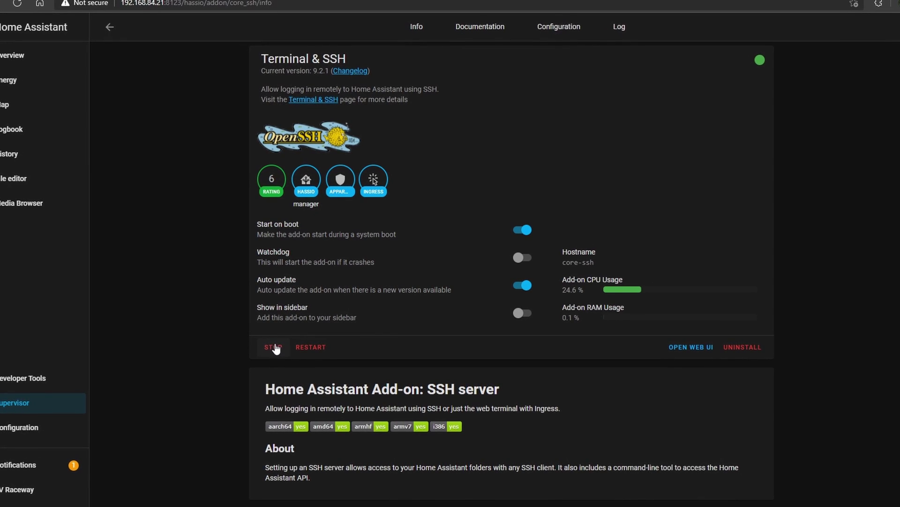
- Run the HACS wget download command in the Terminal & SSH web terminal
click(693, 348)
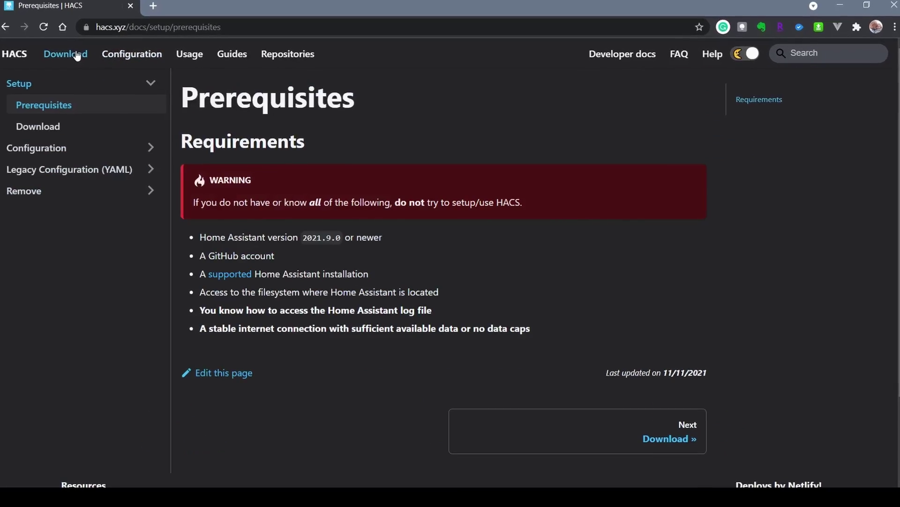
mouse_move(239, 139)
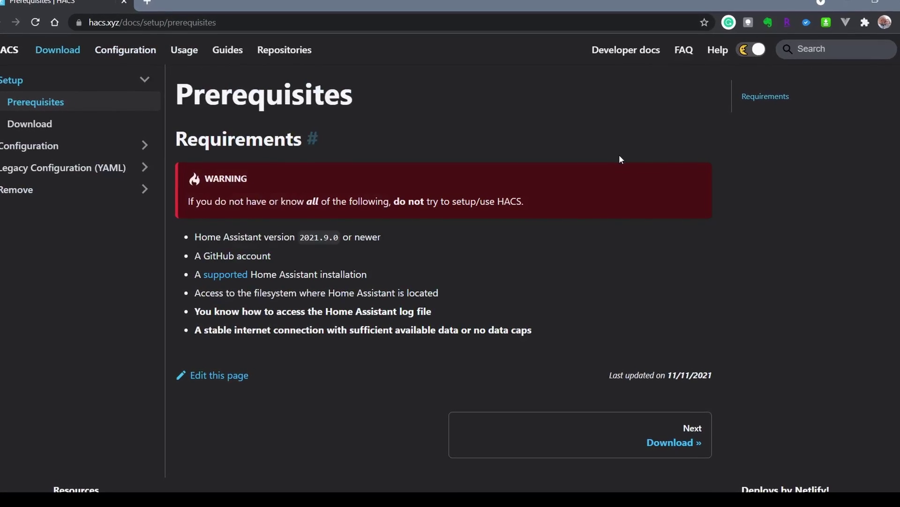
scroll(619, 160, down, 3)
scroll(621, 163, down, 2)
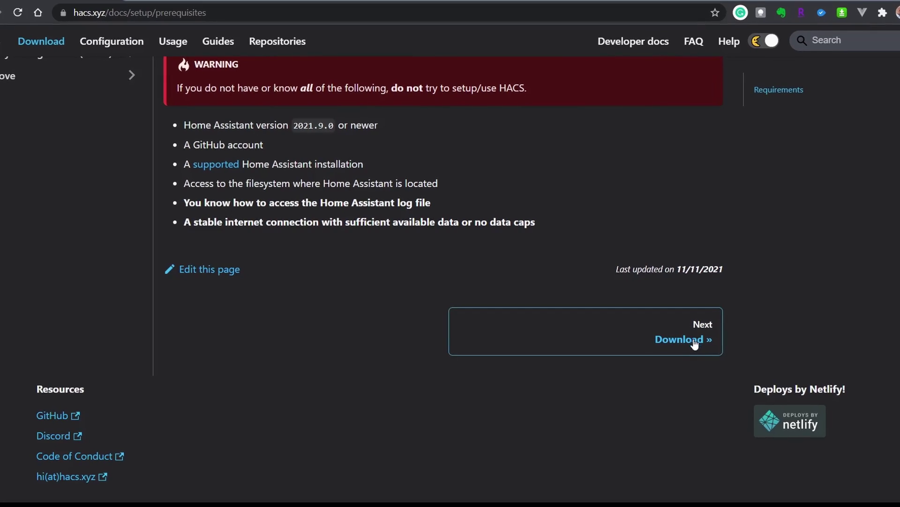
click(696, 342)
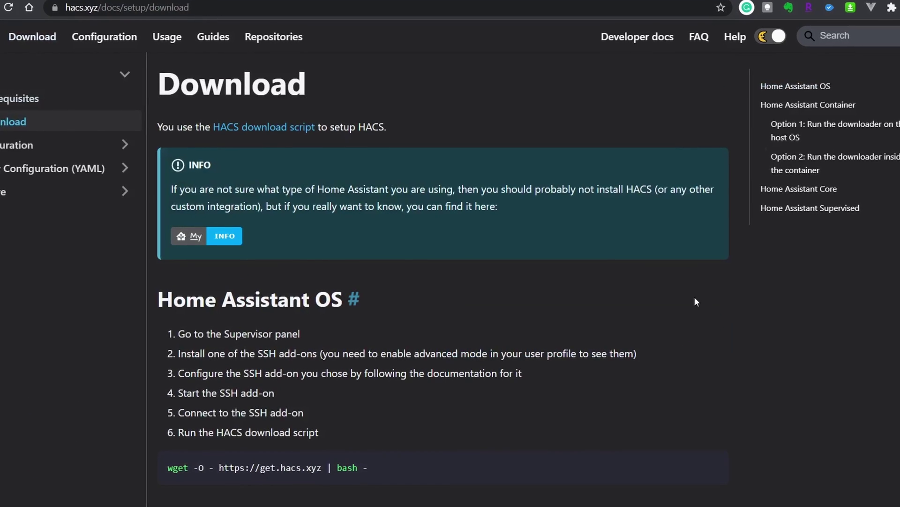
scroll(697, 291, down, 1)
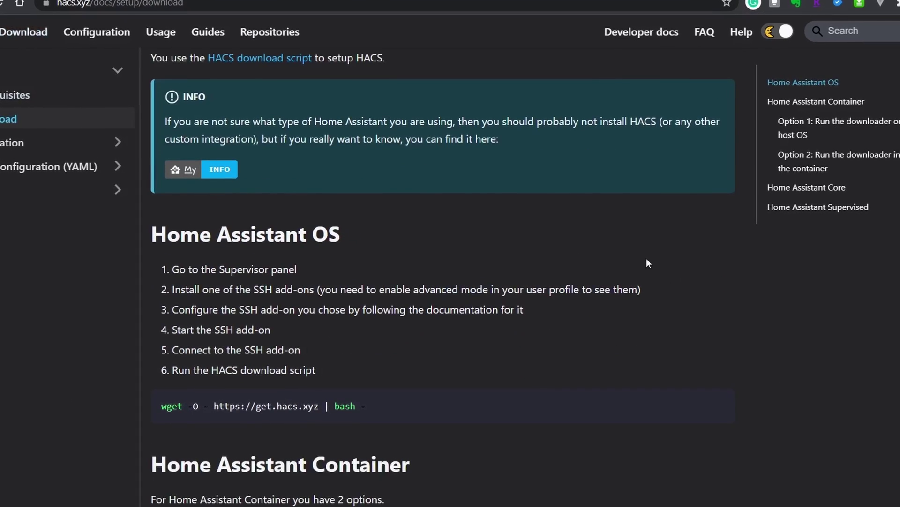
scroll(732, 271, down, 1)
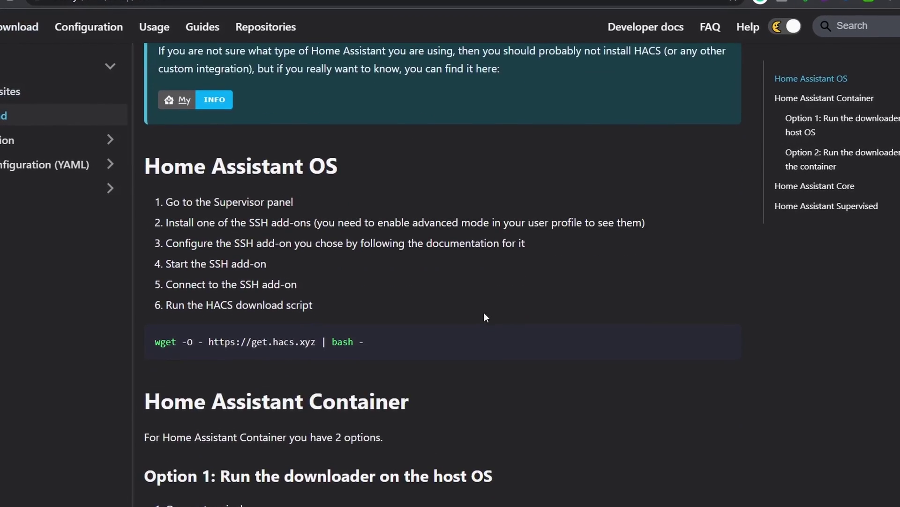
mouse_move(443, 406)
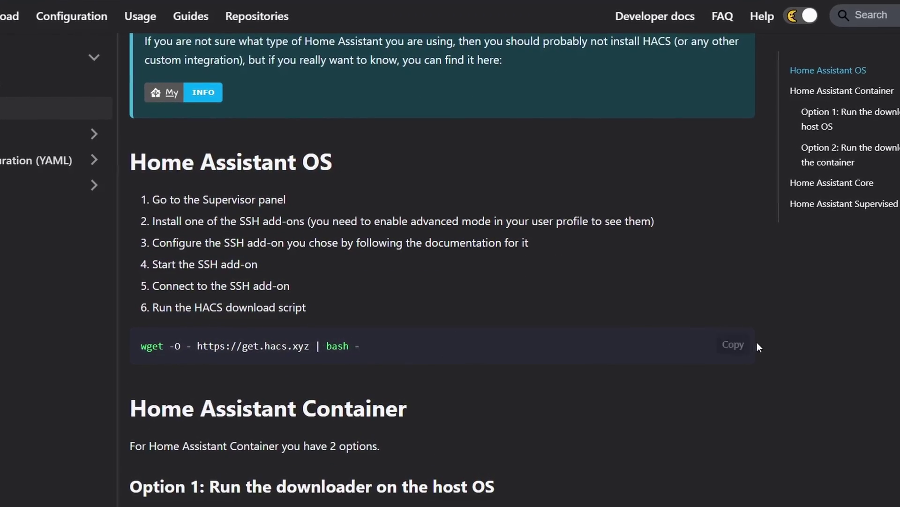
click(735, 345)
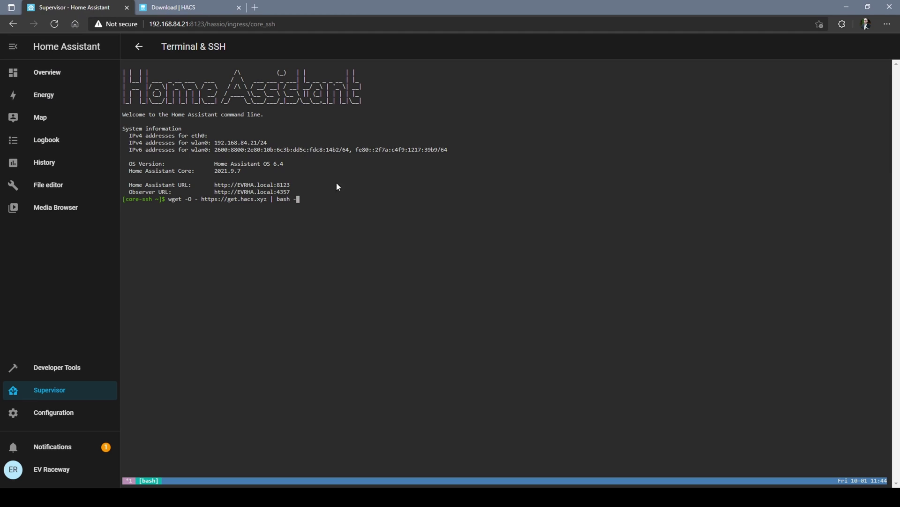
key(Return)
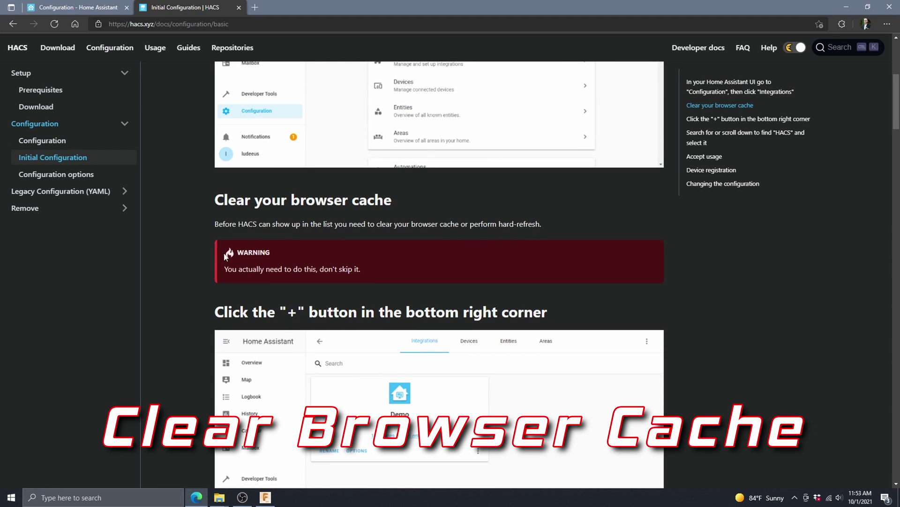
- Clear Edge browsing data from Settings > Privacy, search, and services
click(254, 8)
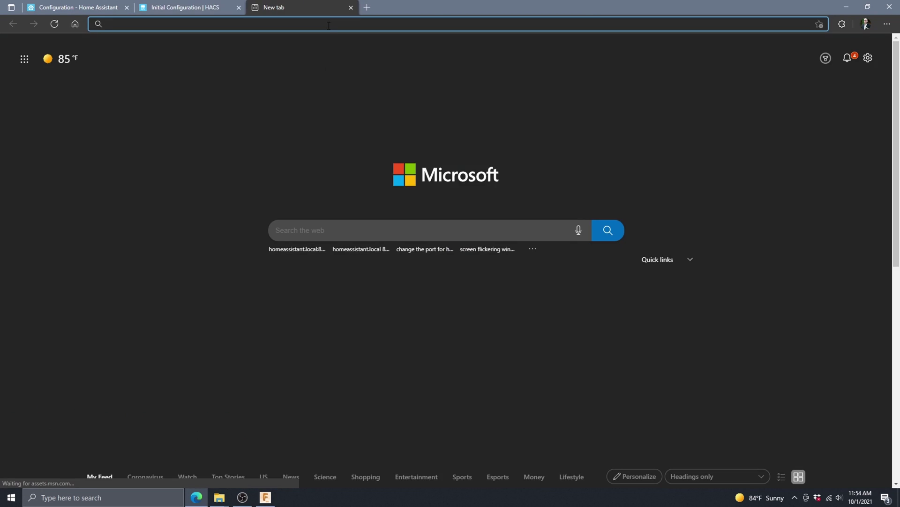
click(887, 24)
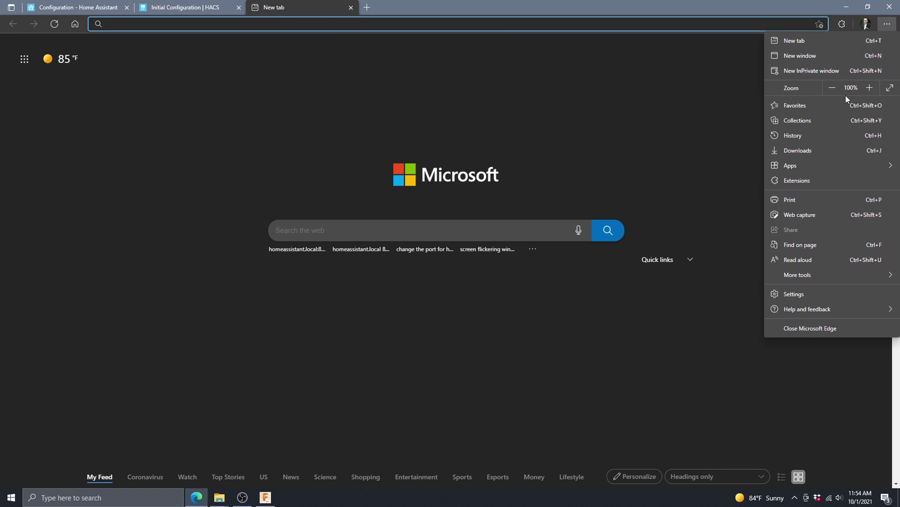
click(794, 294)
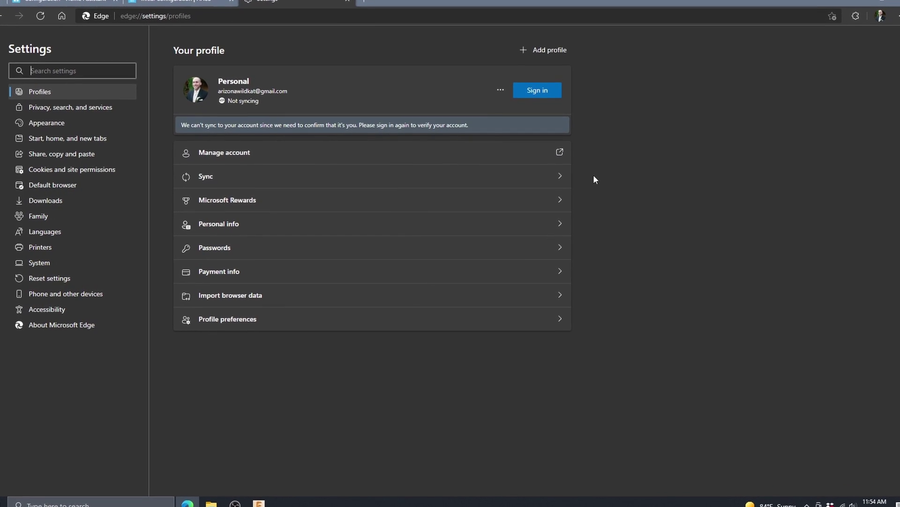
click(70, 107)
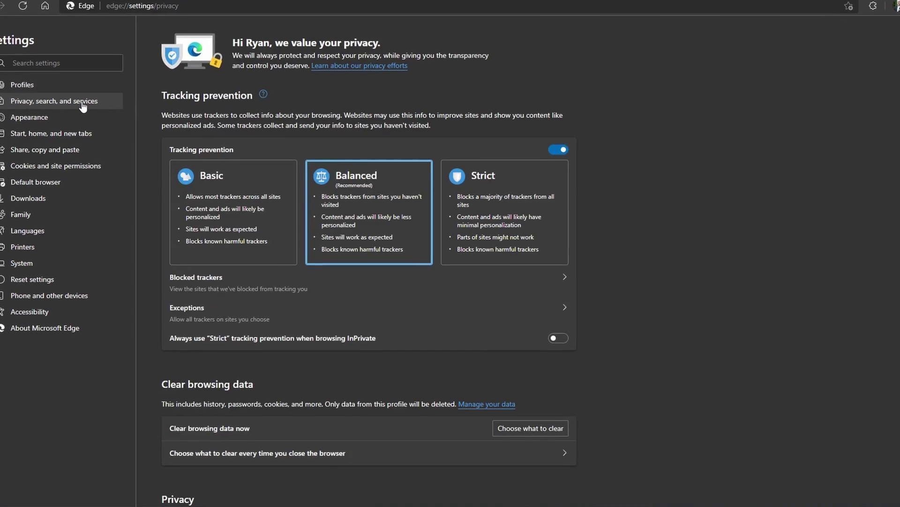
scroll(693, 200, down, 2)
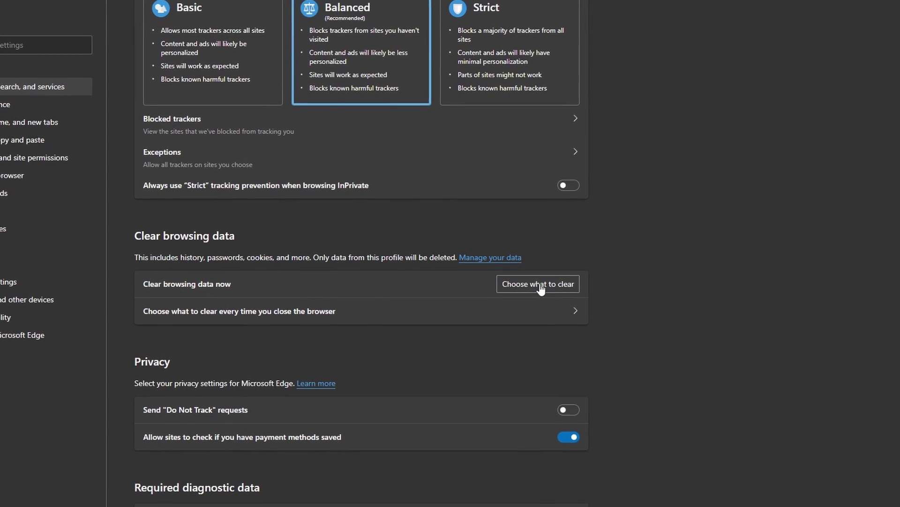
click(541, 287)
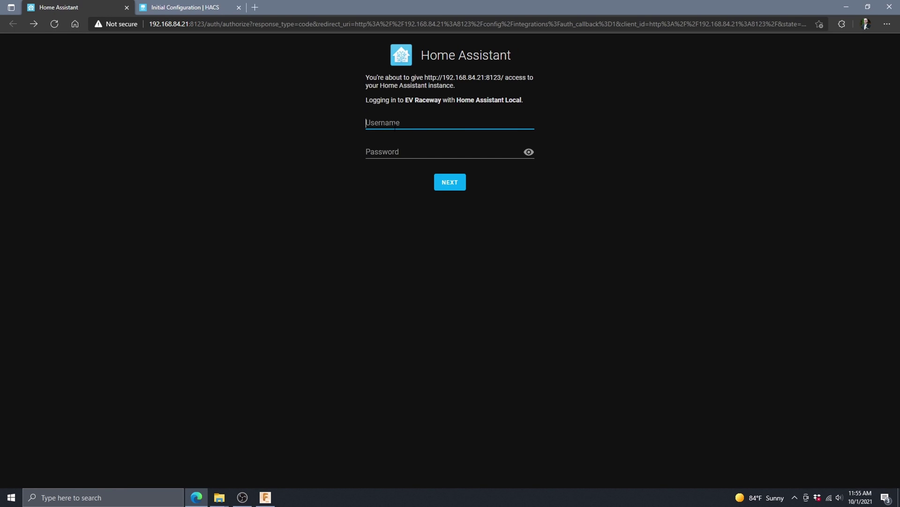
text(evraceway)
- Log back into Home Assistant and launch the HACS integration setup
key(Tab)
text(•••••••)
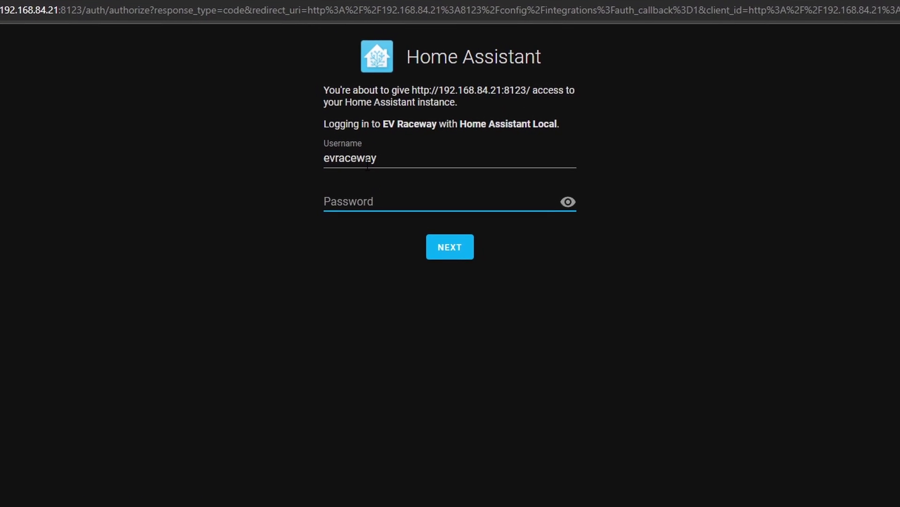
click(450, 249)
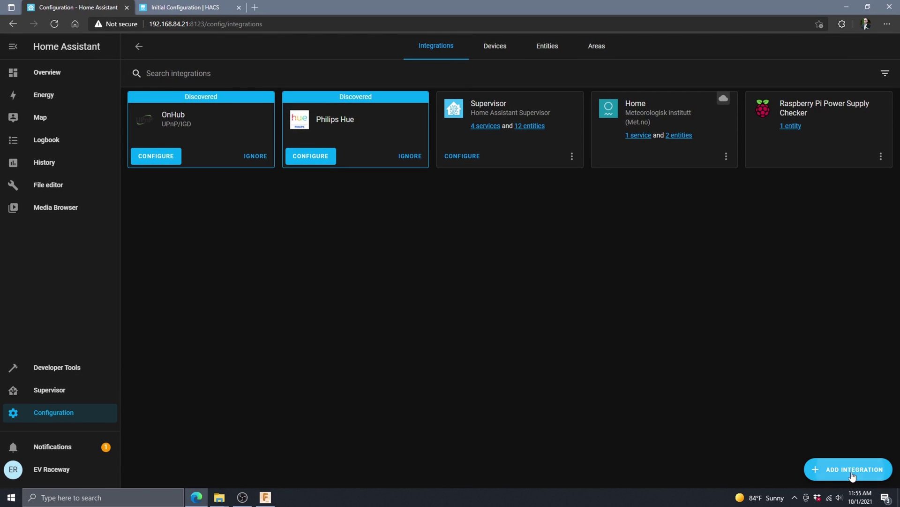
click(853, 472)
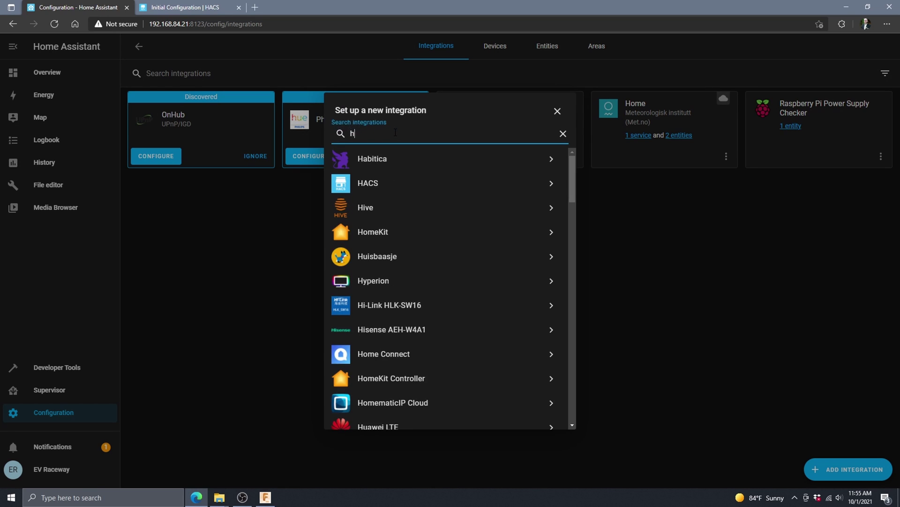
text(acs)
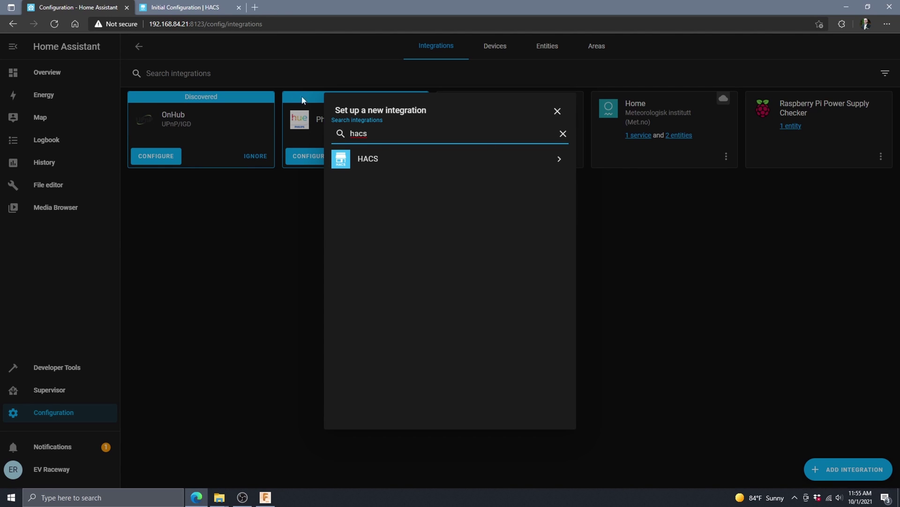
key(Return)
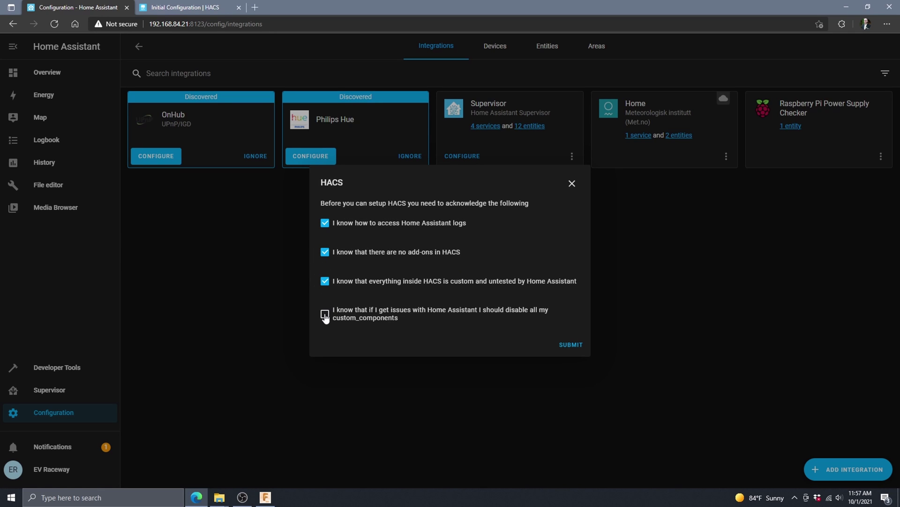
- Submit the acknowledgements and authorize HACS on GitHub using Home Assistant's activation code
click(567, 344)
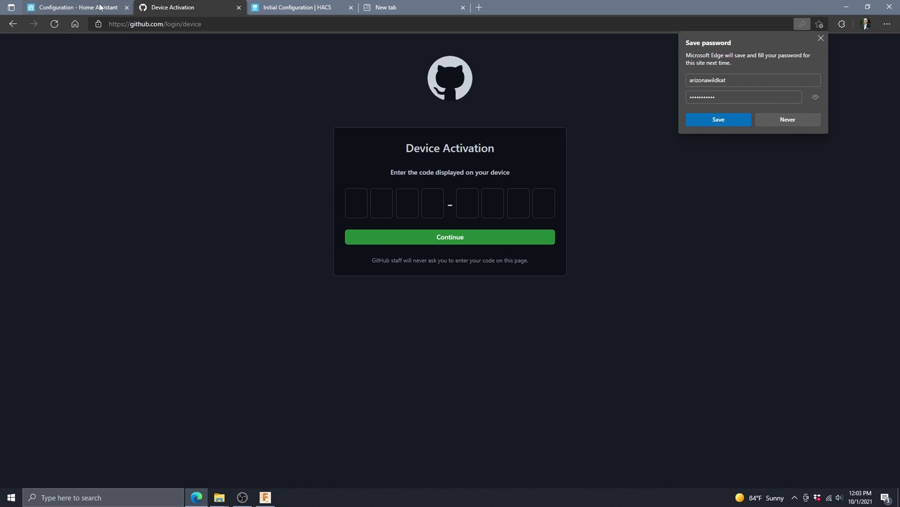
click(101, 9)
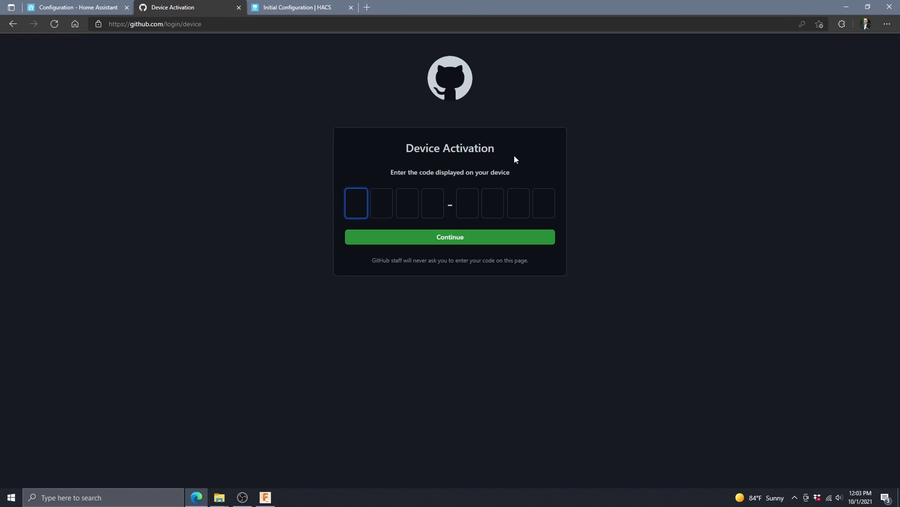
text(ED9)
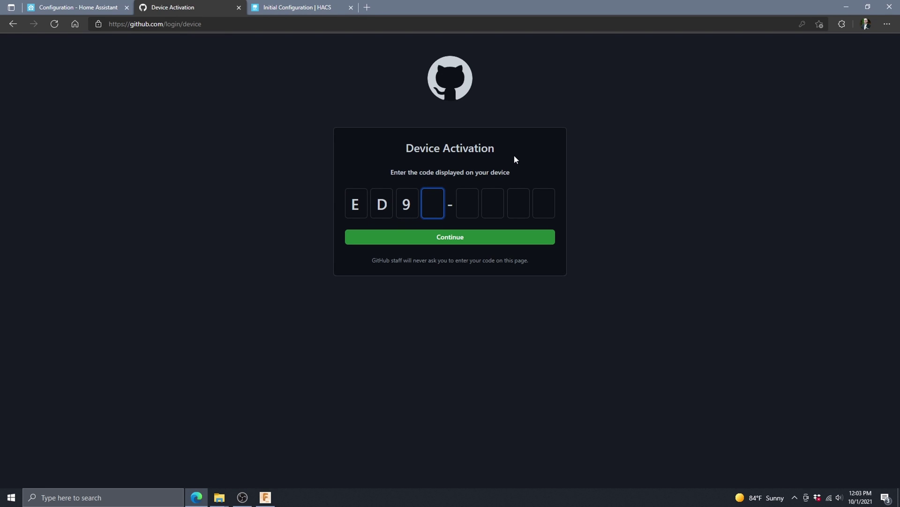
text(B)
click(87, 8)
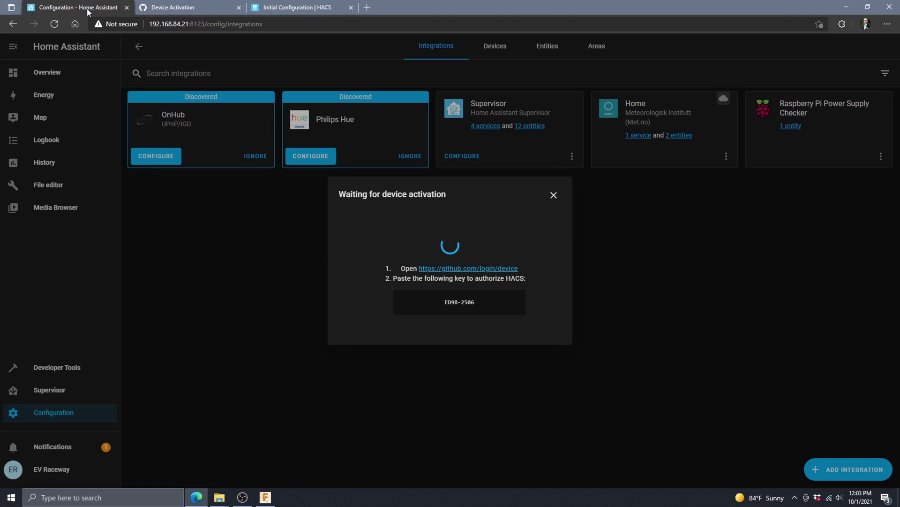
click(170, 7)
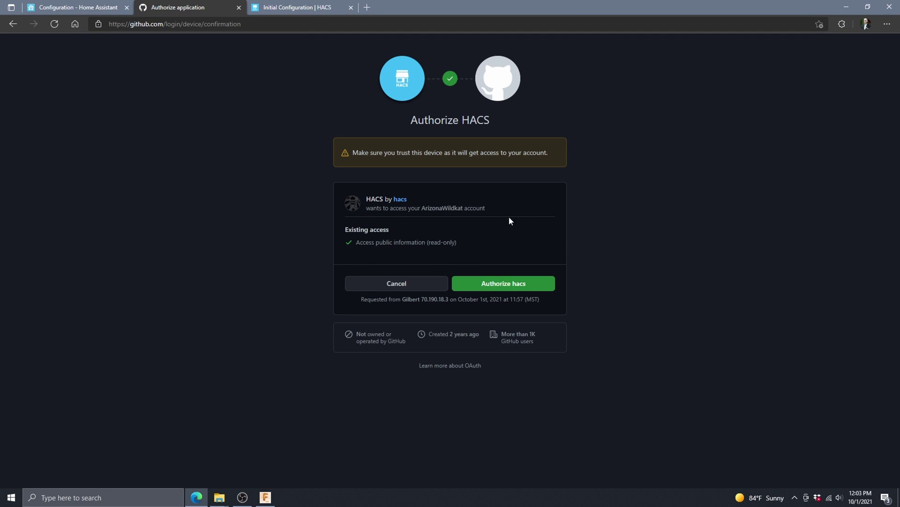
click(504, 284)
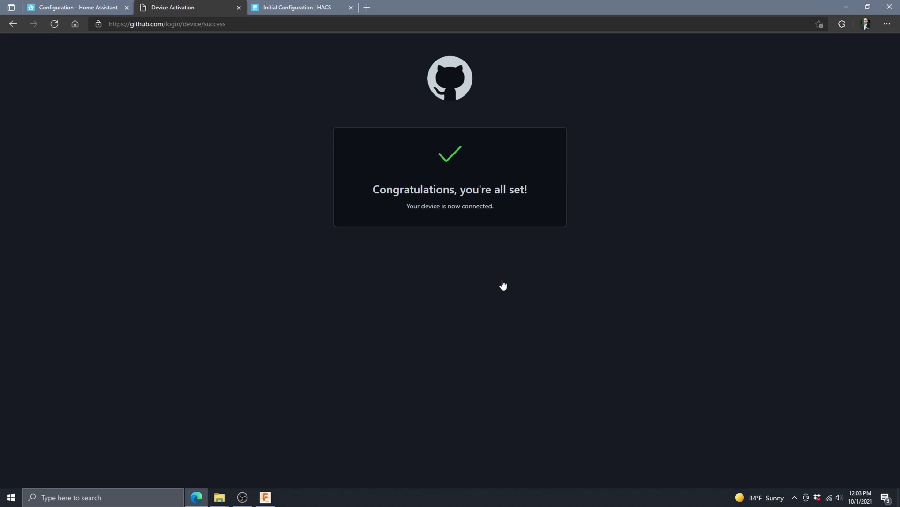
click(61, 10)
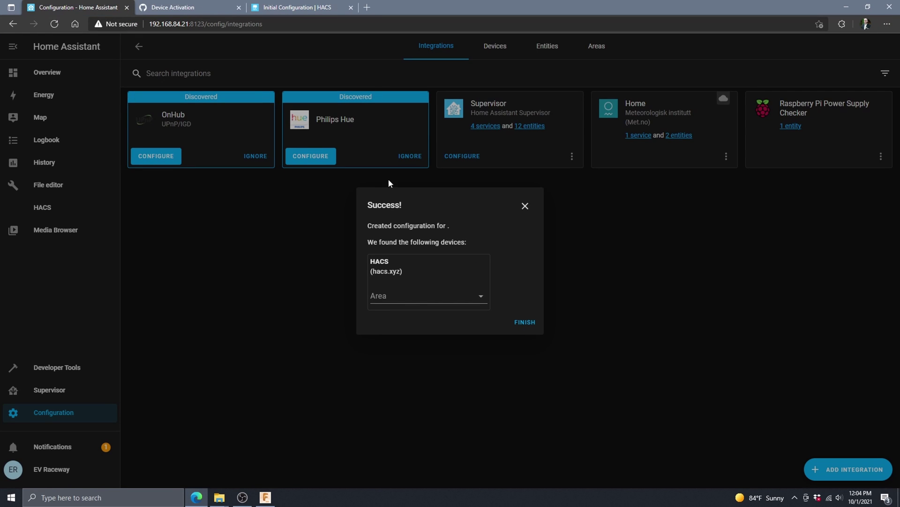
- Finish the HACS success dialog and open HACS from the sidebar
click(525, 322)
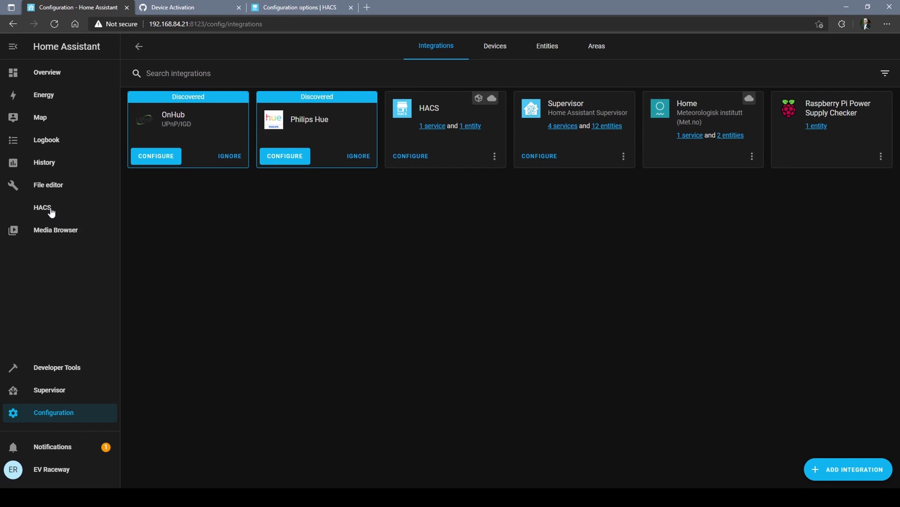
click(43, 208)
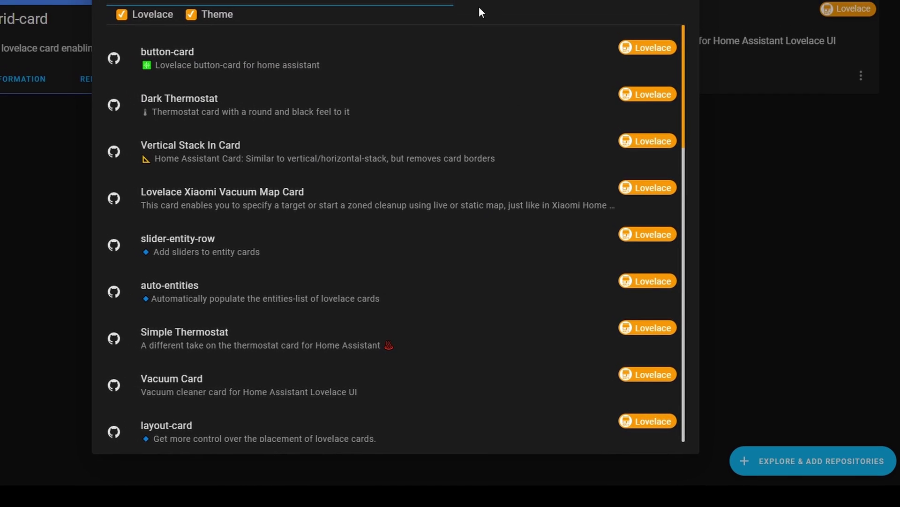
scroll(493, 204, down, 1)
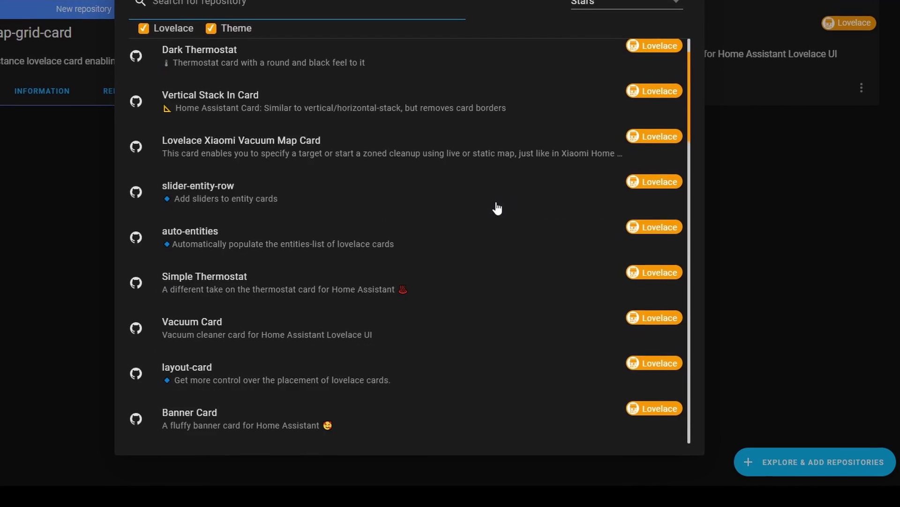
scroll(497, 208, down, 2)
scroll(506, 211, down, 2)
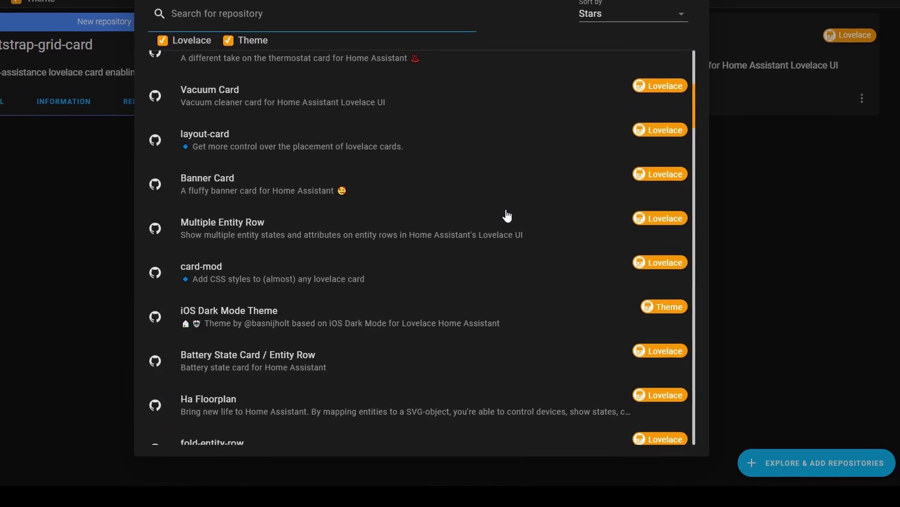
scroll(510, 215, down, 2)
scroll(518, 224, down, 1)
scroll(518, 223, down, 1)
scroll(524, 229, down, 1)
scroll(529, 232, down, 1)
scroll(533, 235, down, 1)
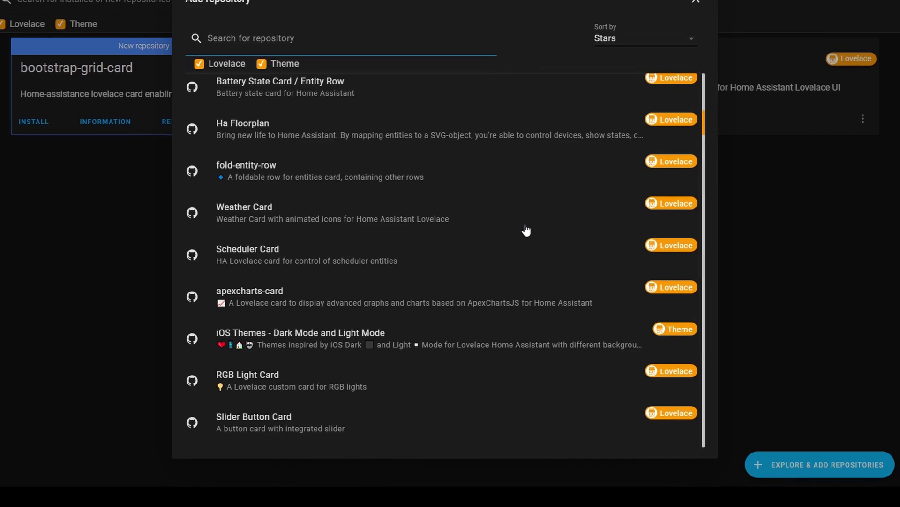
scroll(536, 236, down, 2)
scroll(539, 239, down, 1)
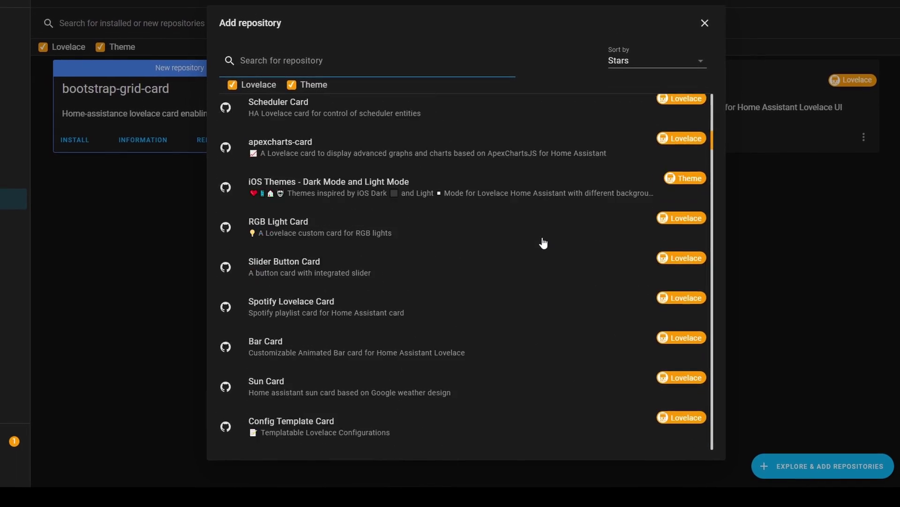
scroll(543, 243, down, 3)
scroll(549, 247, down, 1)
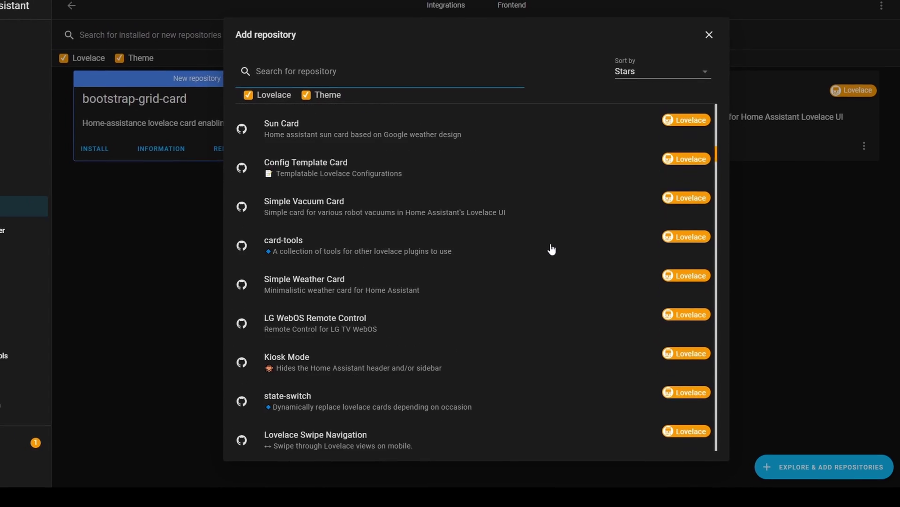
scroll(551, 249, down, 2)
scroll(555, 252, down, 1)
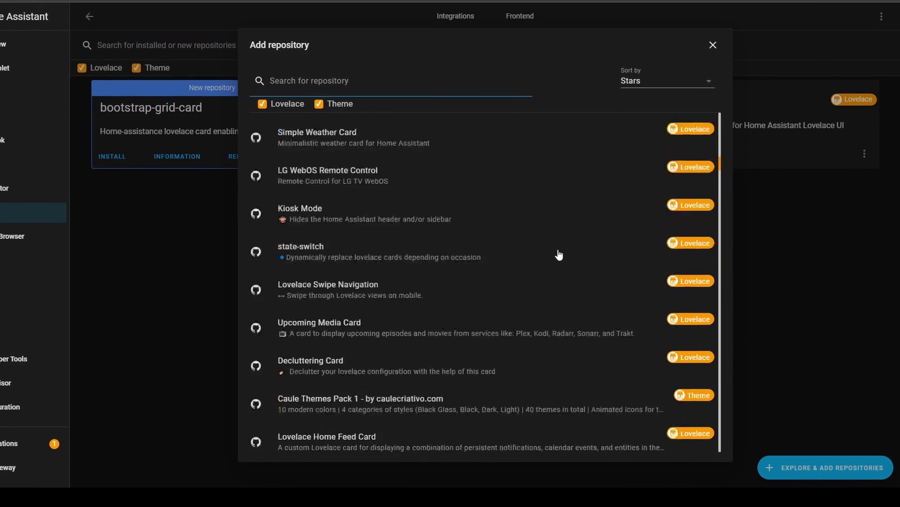
scroll(560, 255, down, 2)
scroll(564, 257, down, 1)
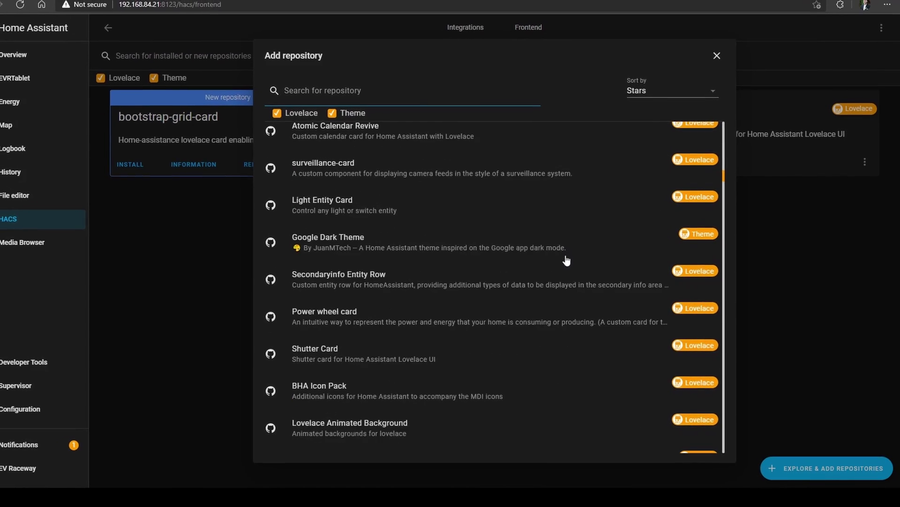
scroll(567, 260, down, 3)
scroll(570, 263, down, 3)
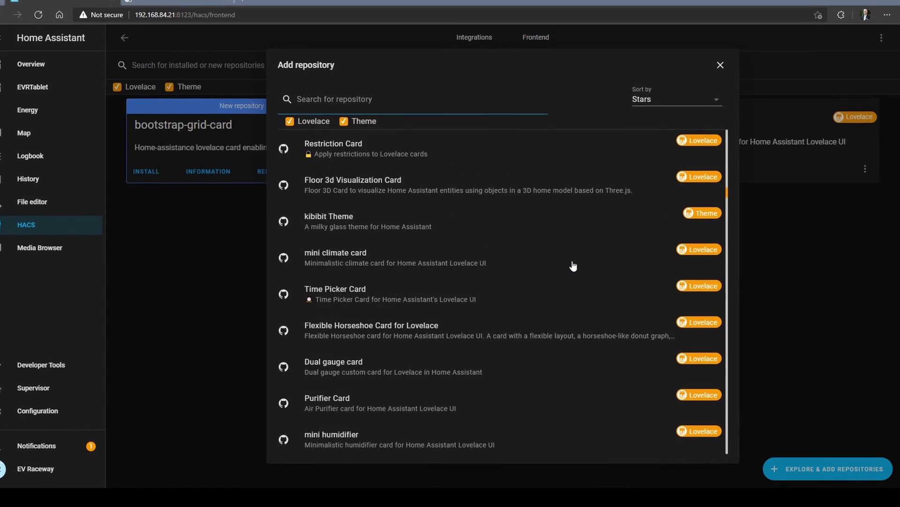
scroll(573, 266, down, 2)
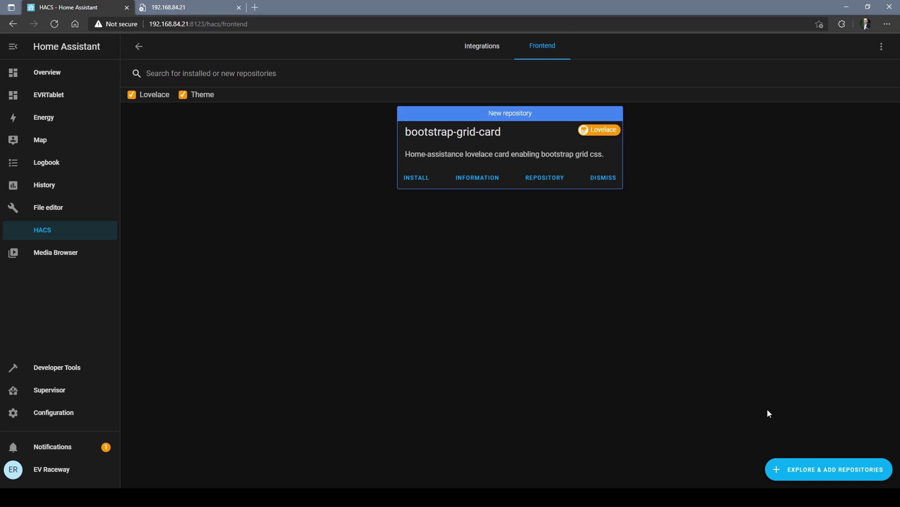
- Install mini-graph-card v0.10.0 from HACS, with beta versions shown, and reload
click(804, 471)
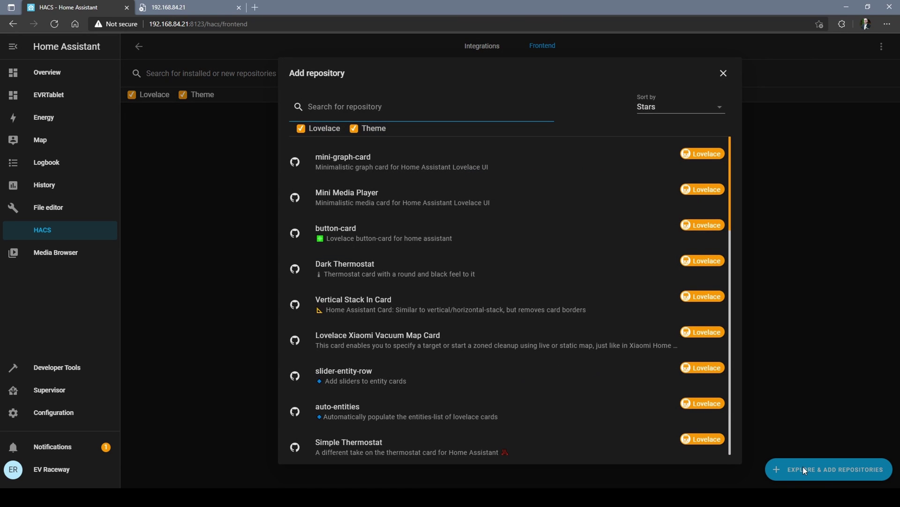
click(628, 157)
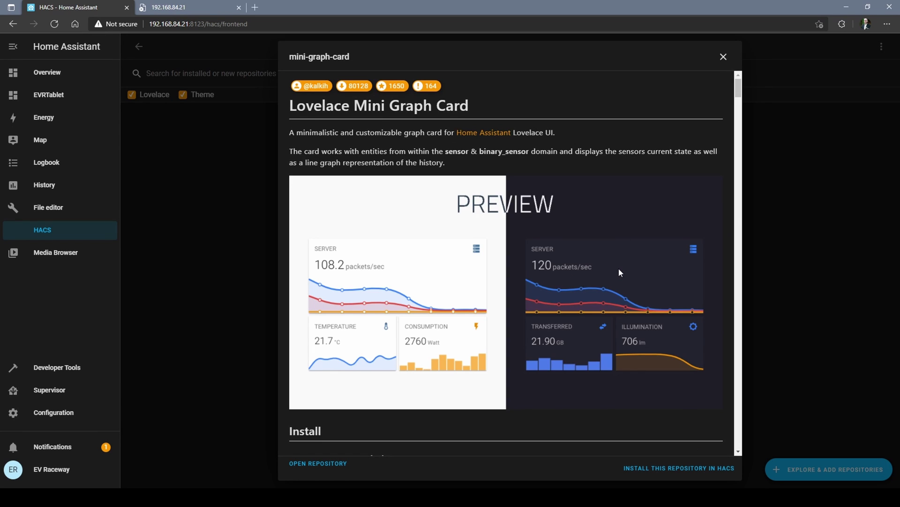
scroll(618, 269, down, 5)
scroll(619, 268, down, 2)
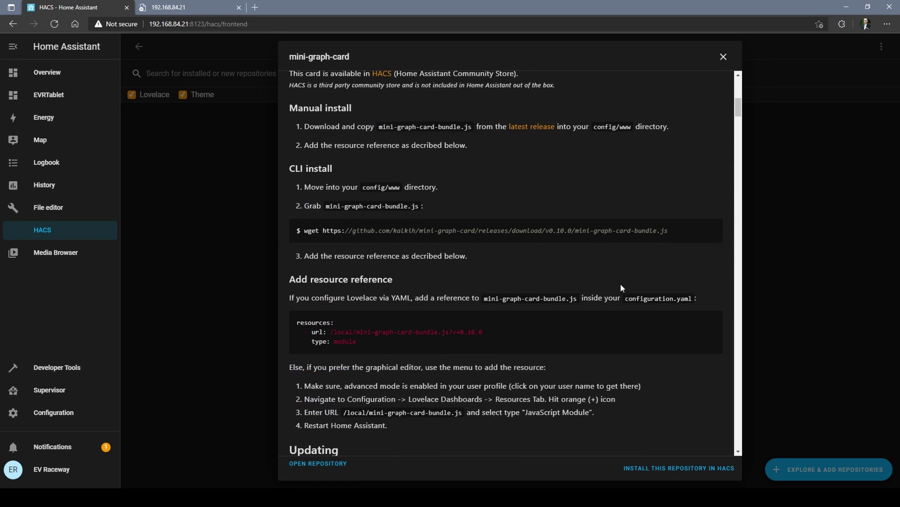
click(661, 469)
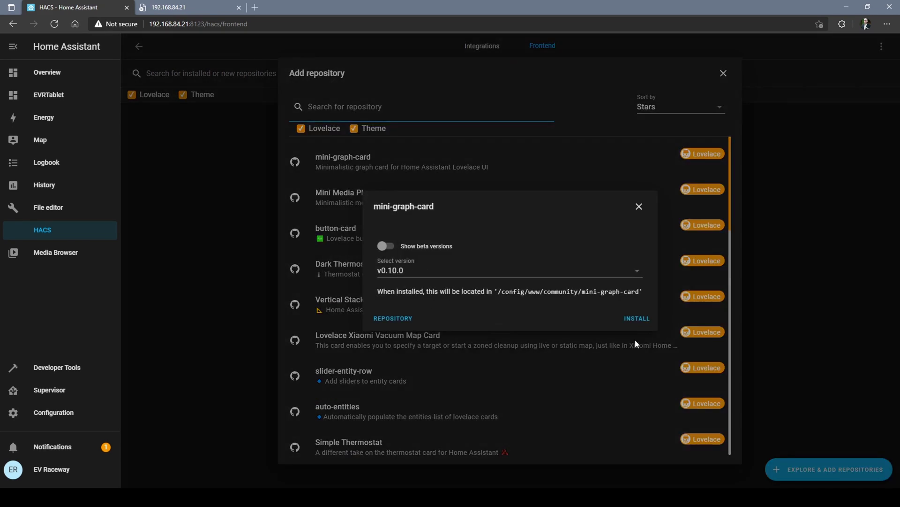
click(386, 245)
click(636, 271)
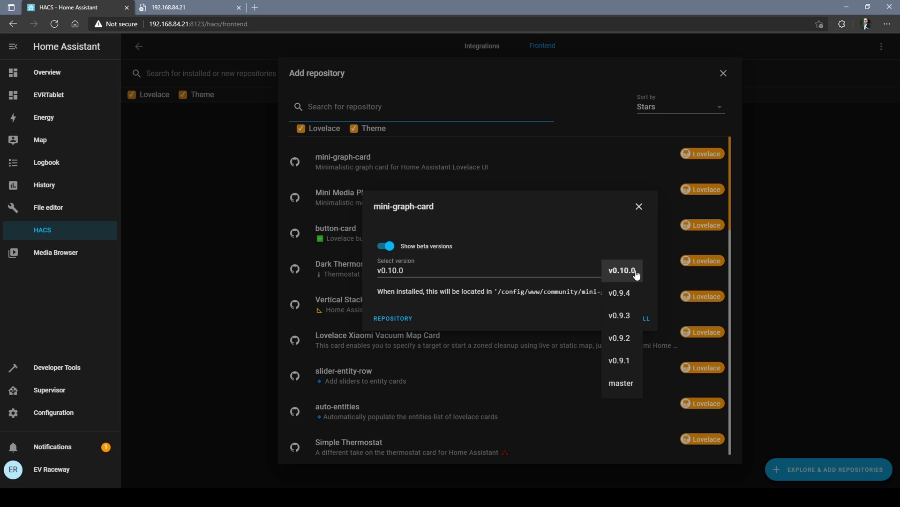
click(623, 270)
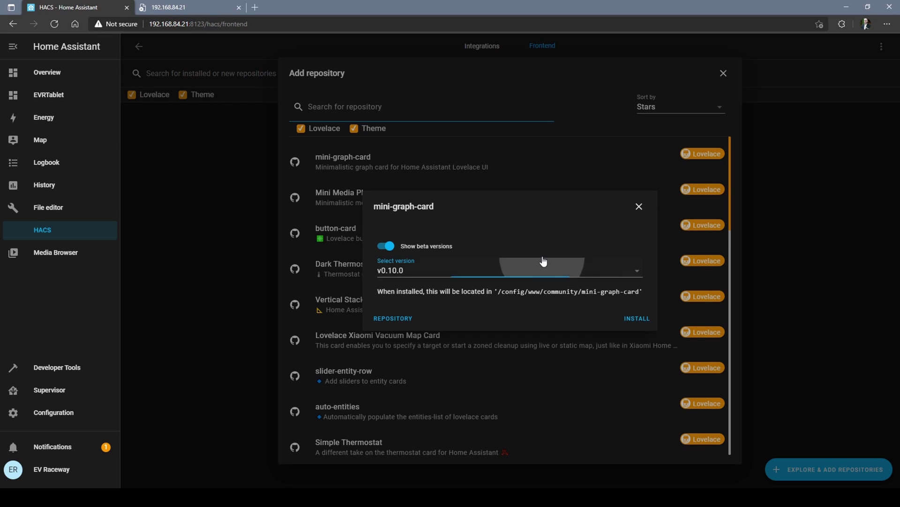
click(642, 319)
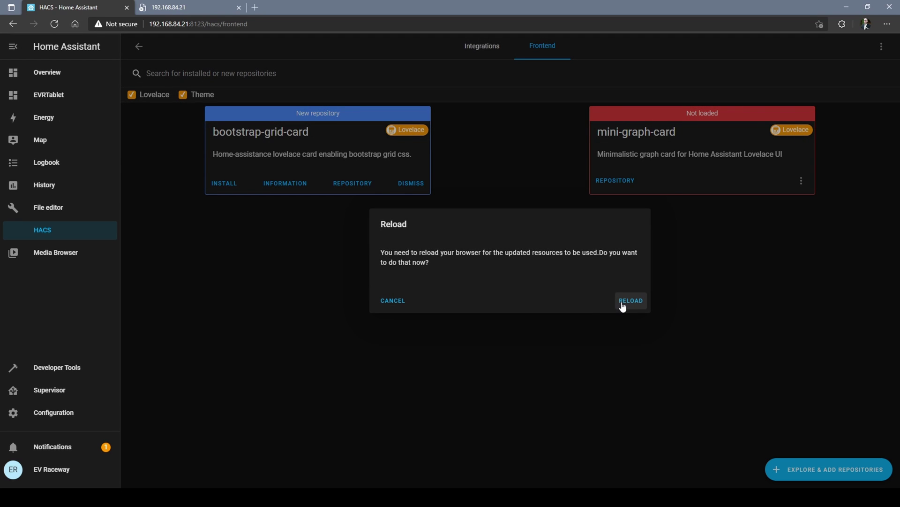
click(622, 305)
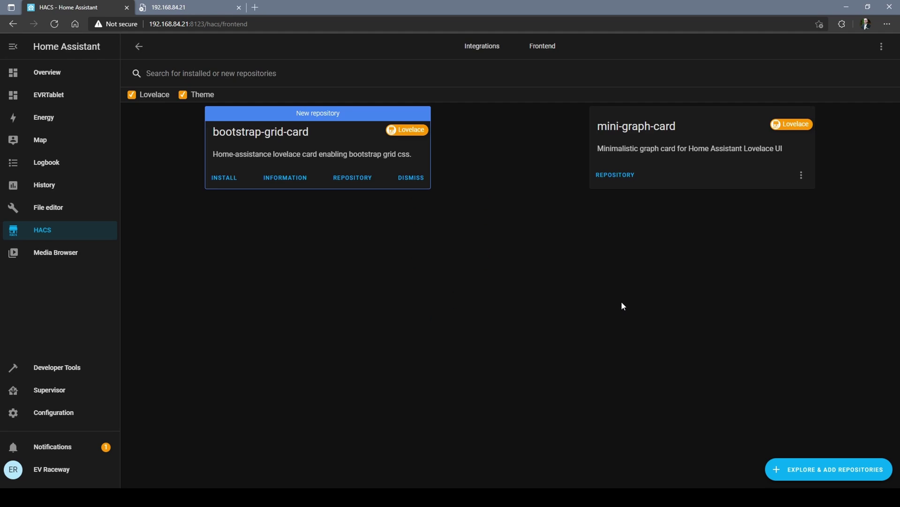
- Install Mini Media Player v1.13.0 from HACS and reload the browser
click(825, 470)
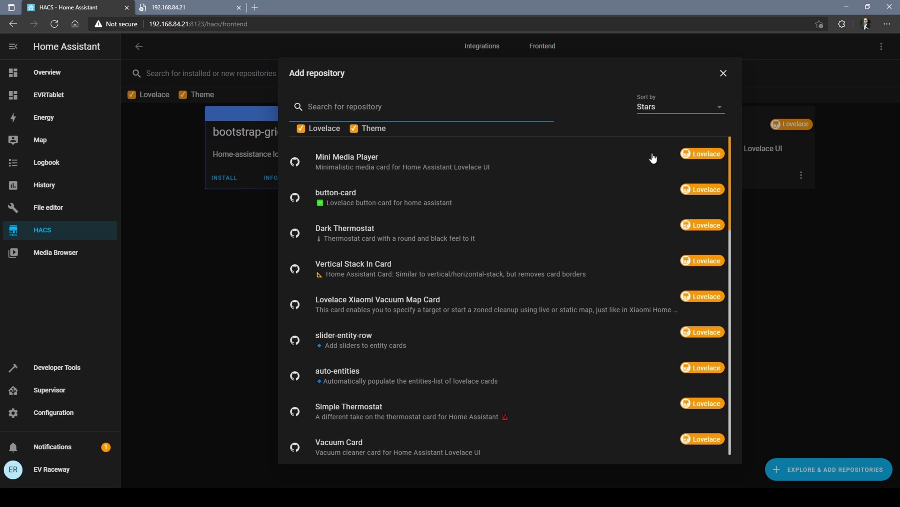
click(694, 154)
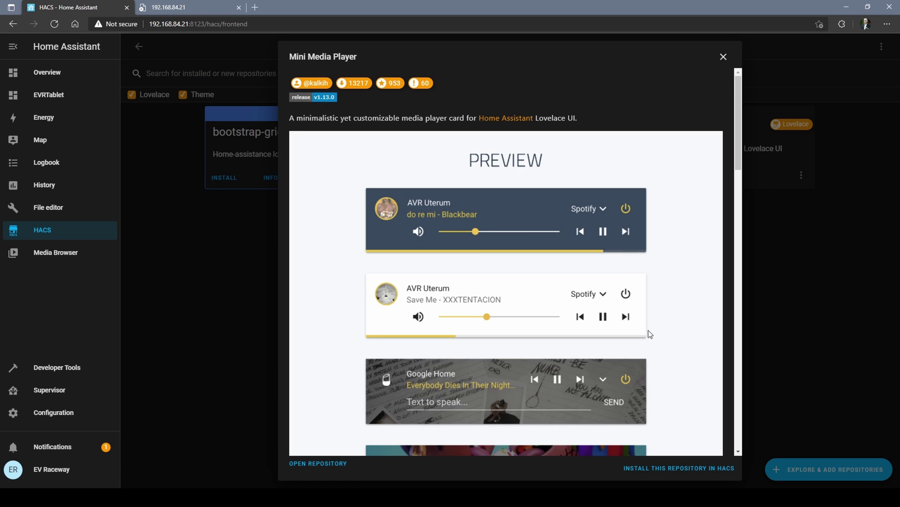
click(675, 468)
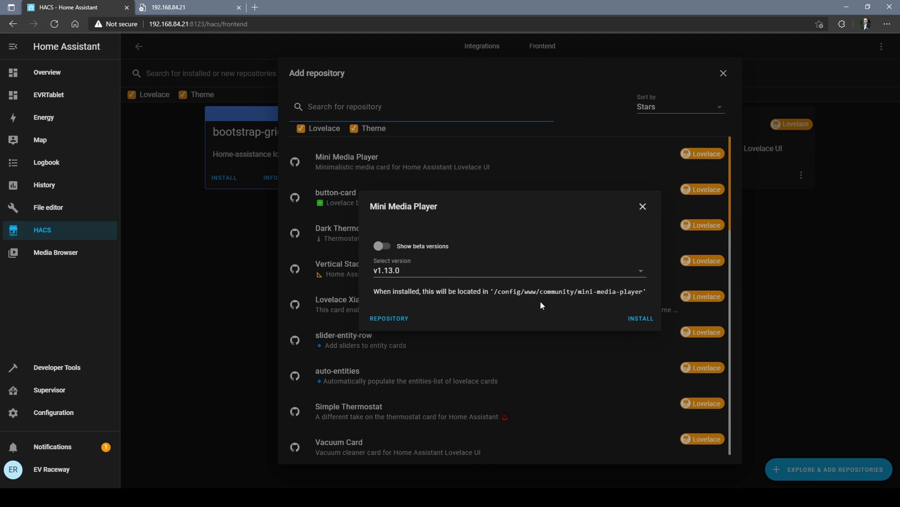
click(640, 319)
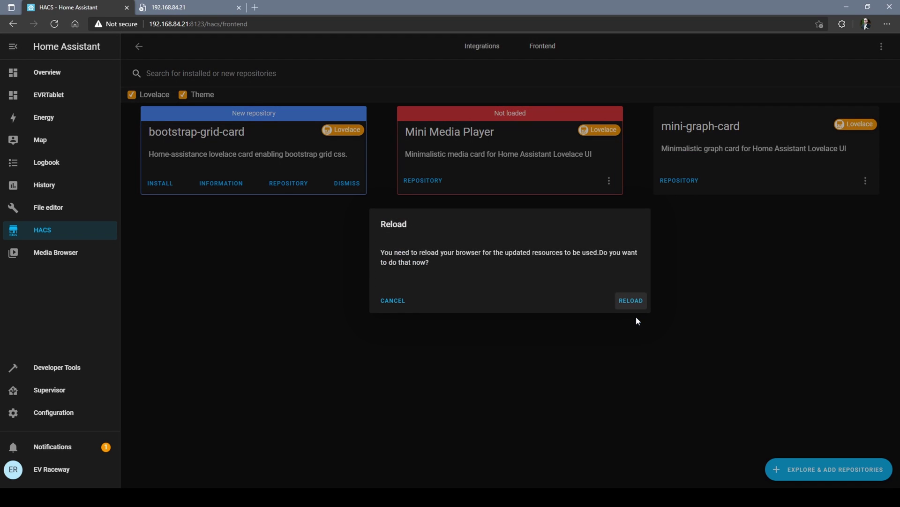
click(631, 301)
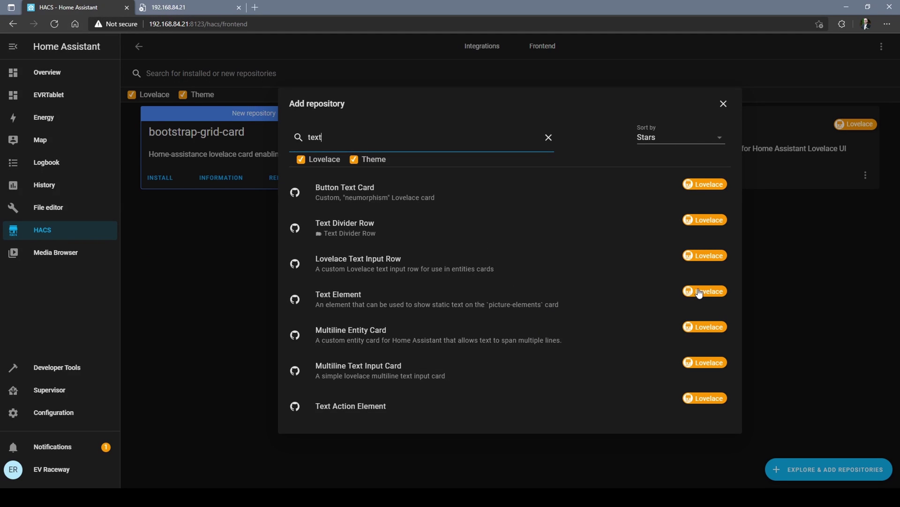
- Install Text Element version 0.0.2 from the HACS search results and reload
click(568, 299)
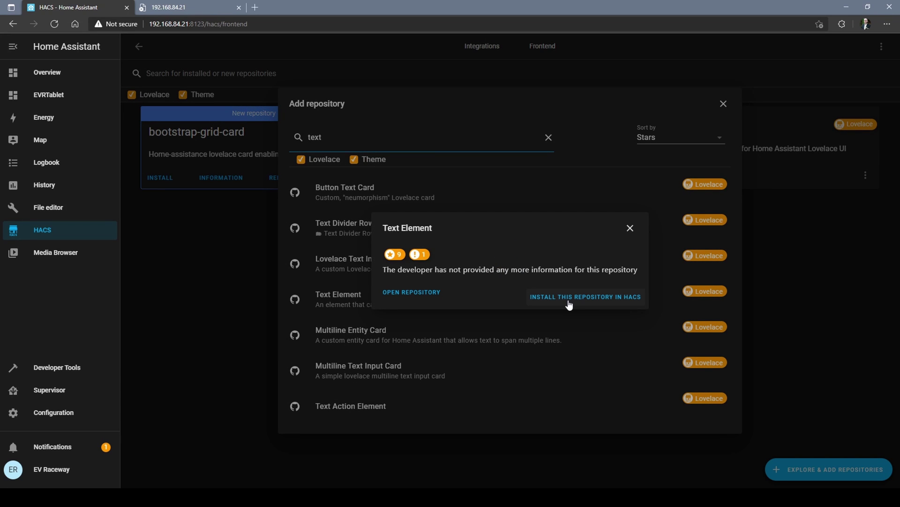
click(569, 305)
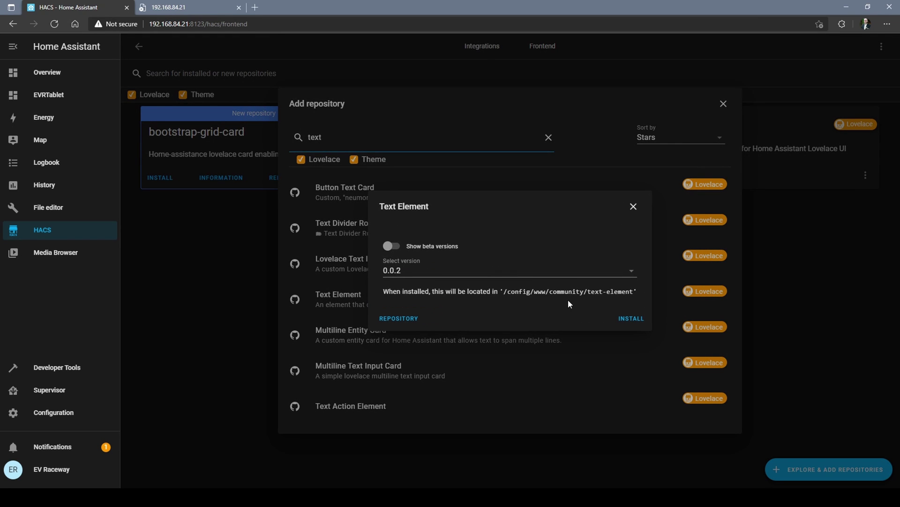
click(568, 274)
click(568, 281)
click(637, 320)
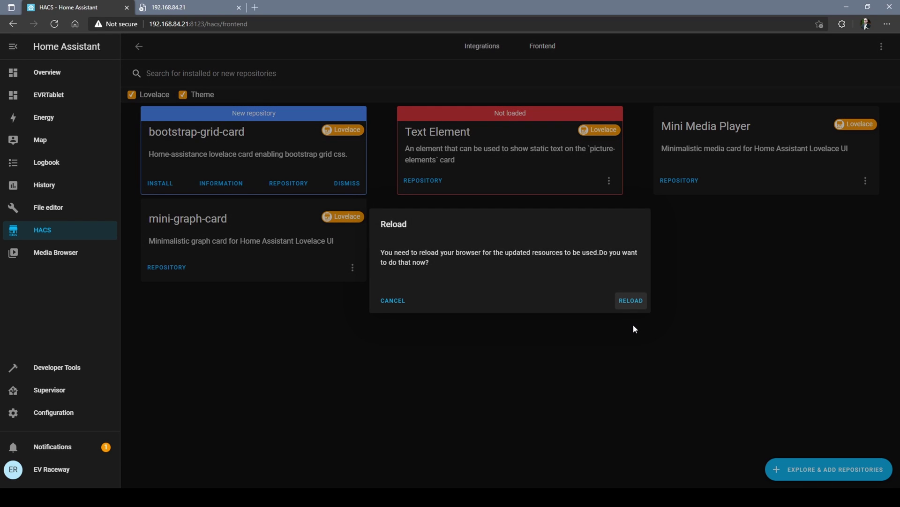
click(632, 300)
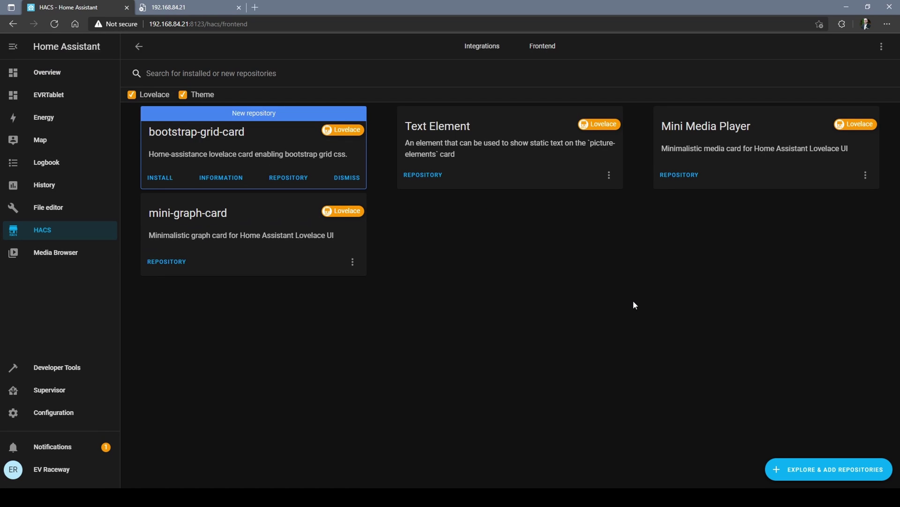
- Search HACS for 'clock', install Lovelace Clock Card v0.4.1, and reload
click(794, 472)
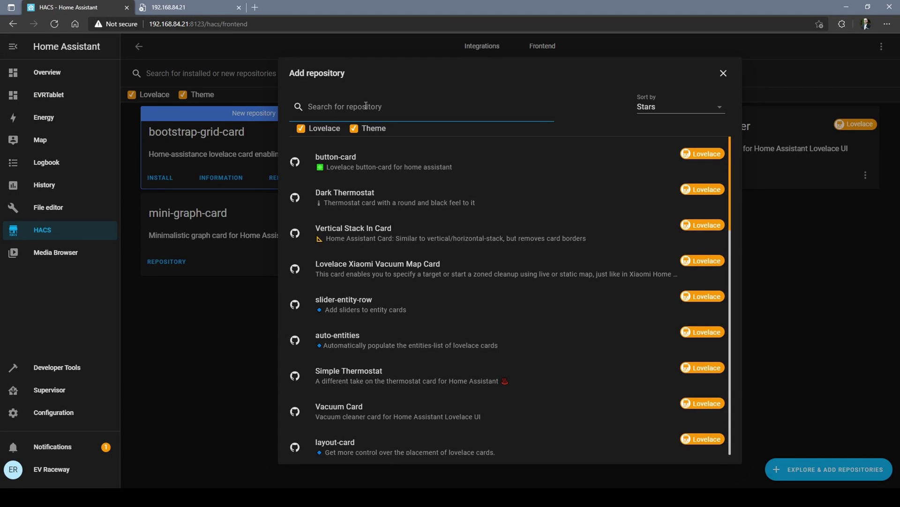
text(cloc)
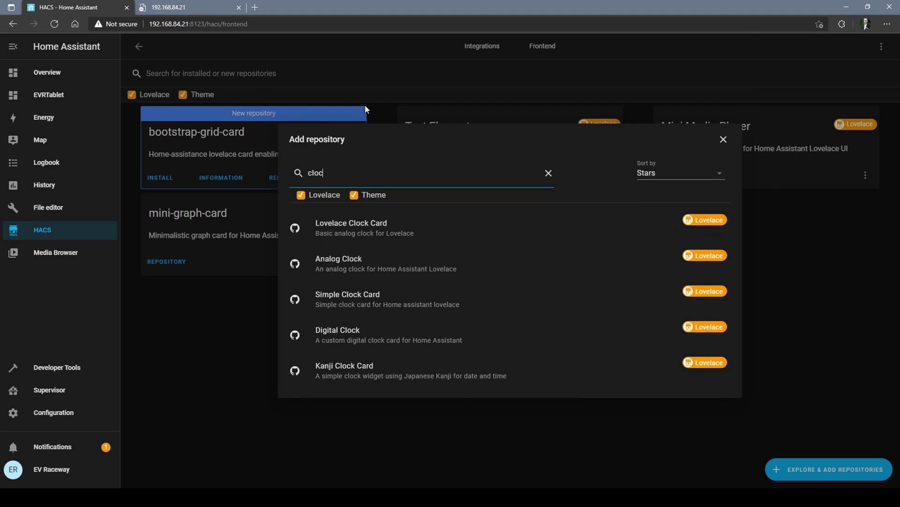
text(k)
click(358, 233)
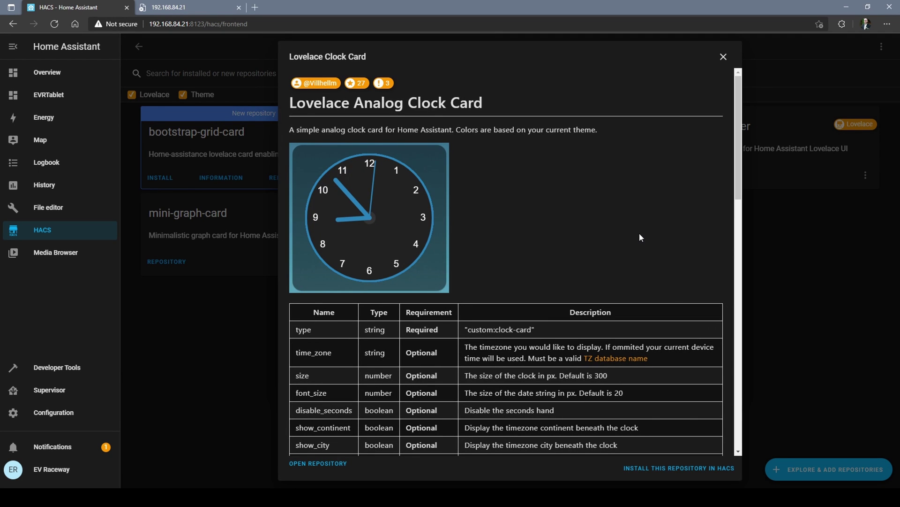
scroll(639, 234, down, 5)
scroll(639, 235, down, 5)
scroll(639, 235, down, 4)
scroll(638, 236, down, 5)
scroll(640, 236, down, 1)
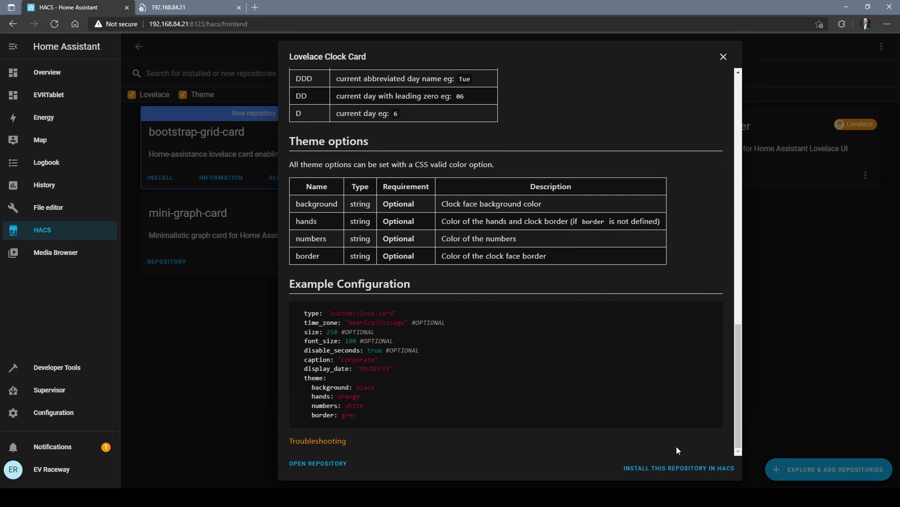
click(678, 468)
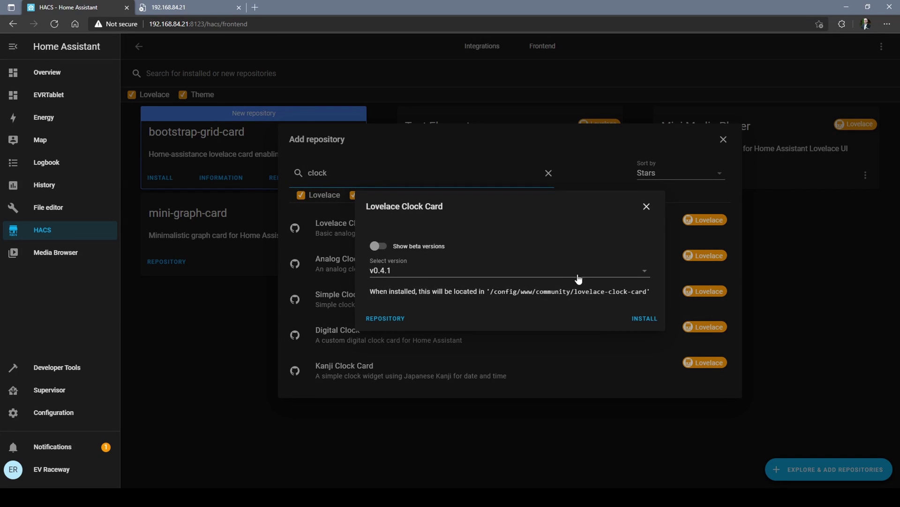
click(645, 318)
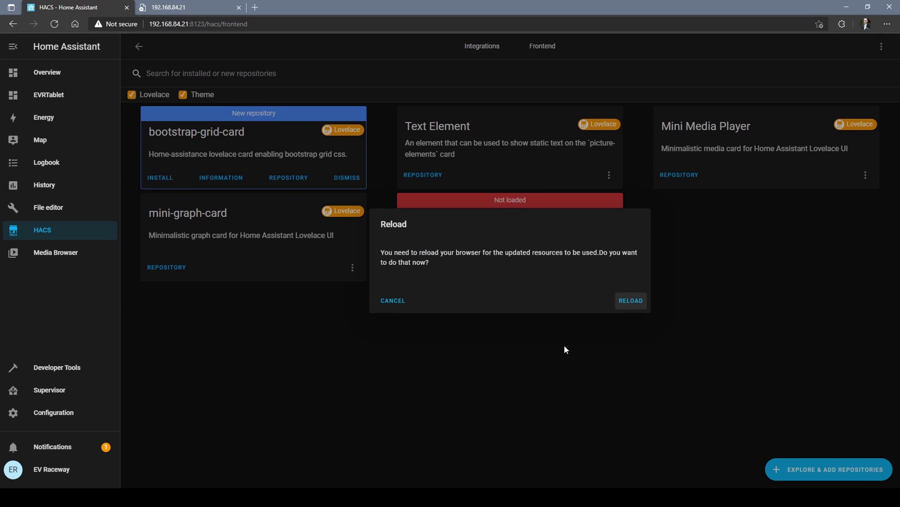
click(631, 301)
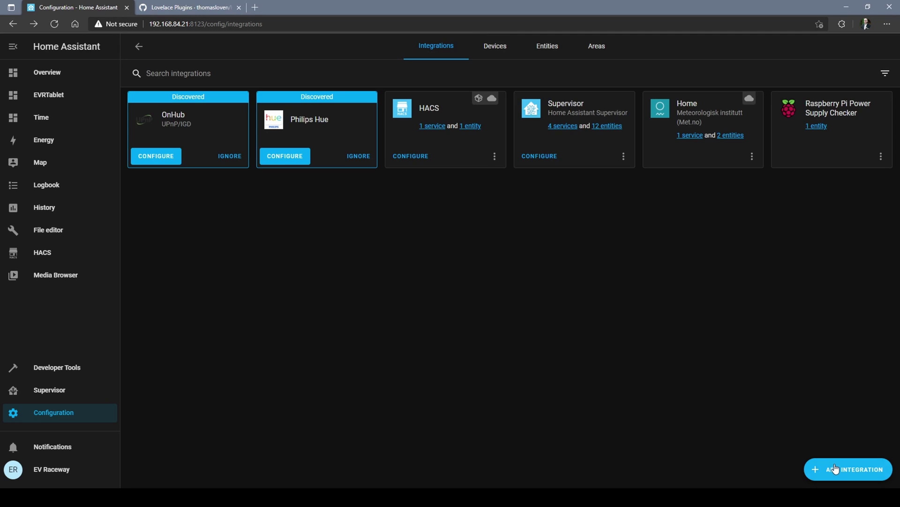
- Add OpenWeatherMap in hourly forecast mode with the pasted API key
click(833, 469)
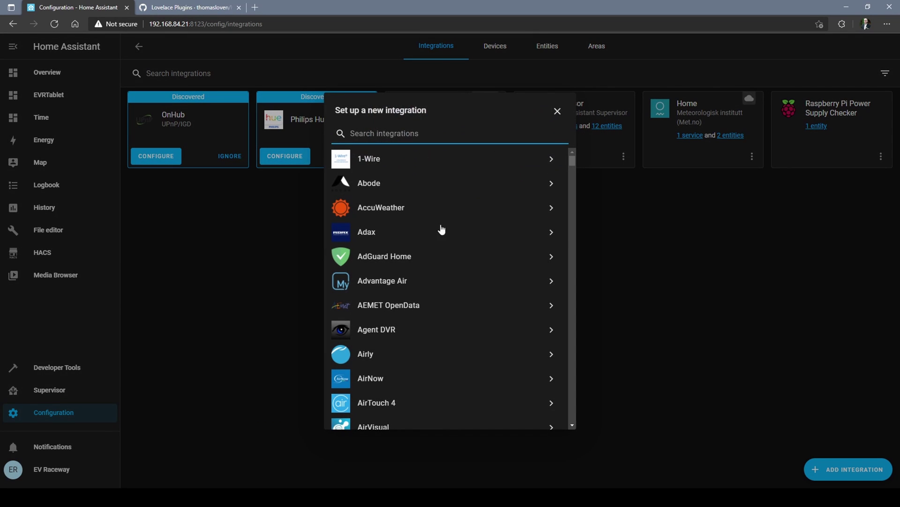
text(op)
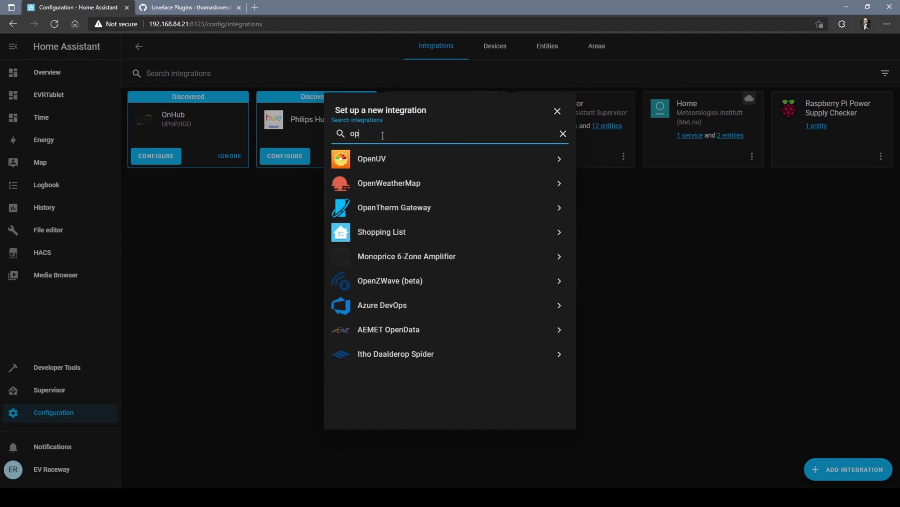
click(394, 183)
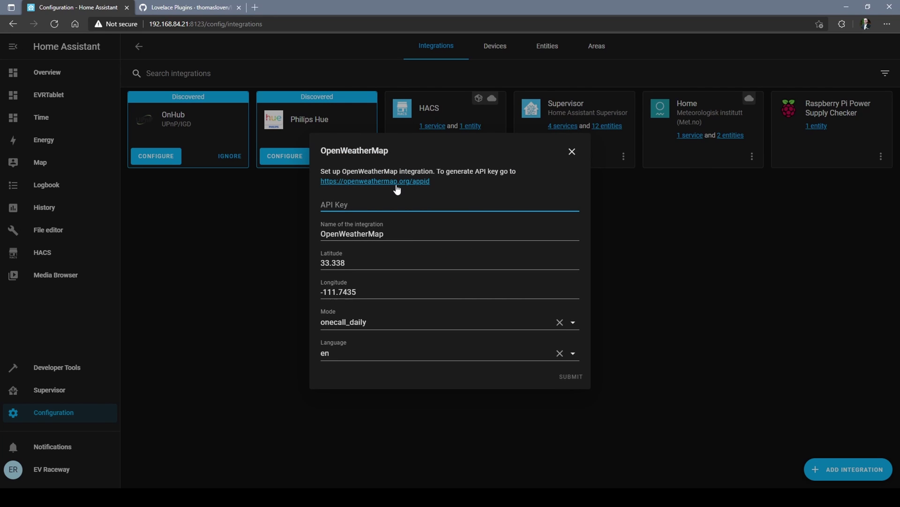
click(573, 322)
click(539, 318)
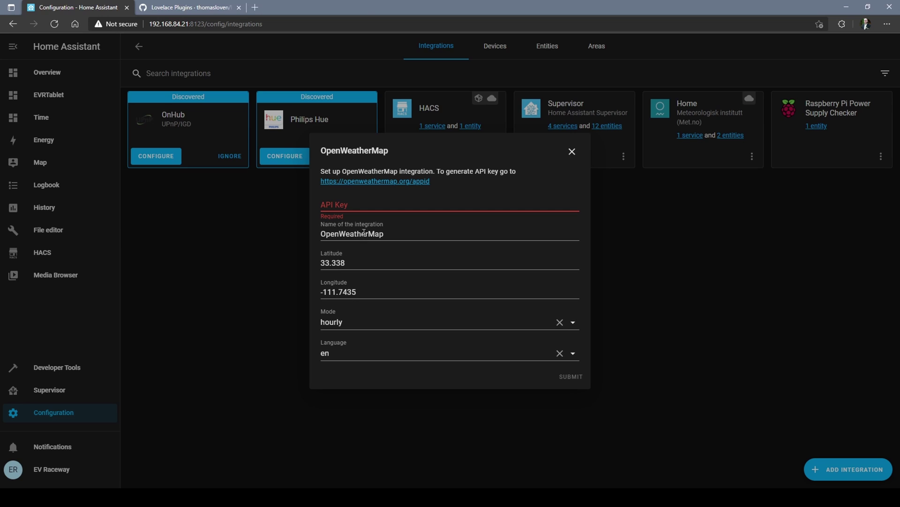
click(346, 204)
key(ctrl+v)
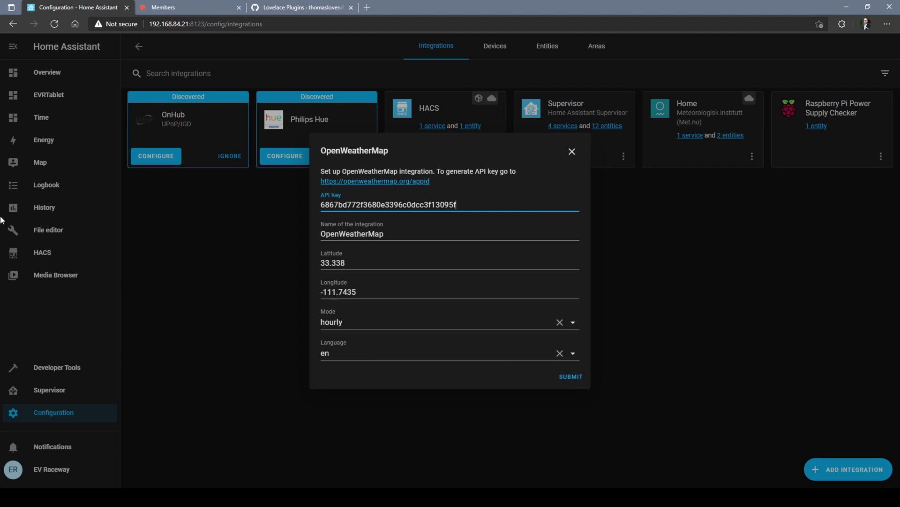
click(401, 261)
click(407, 232)
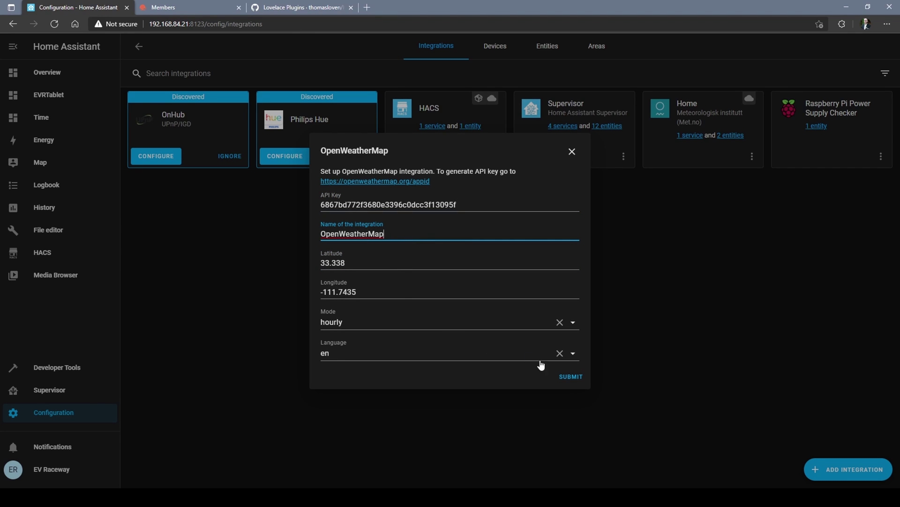
click(567, 375)
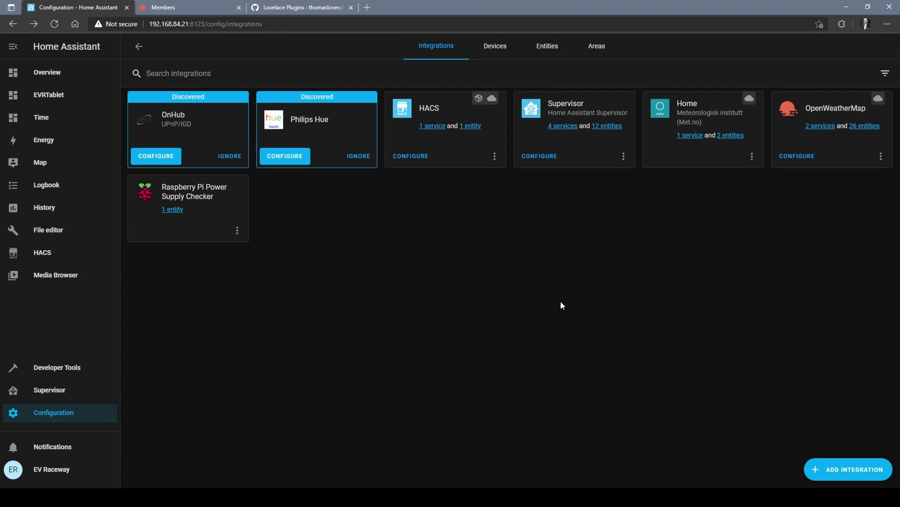
- Open the OpenWeatherMap device page showing its weather entity at 89 °F
click(820, 125)
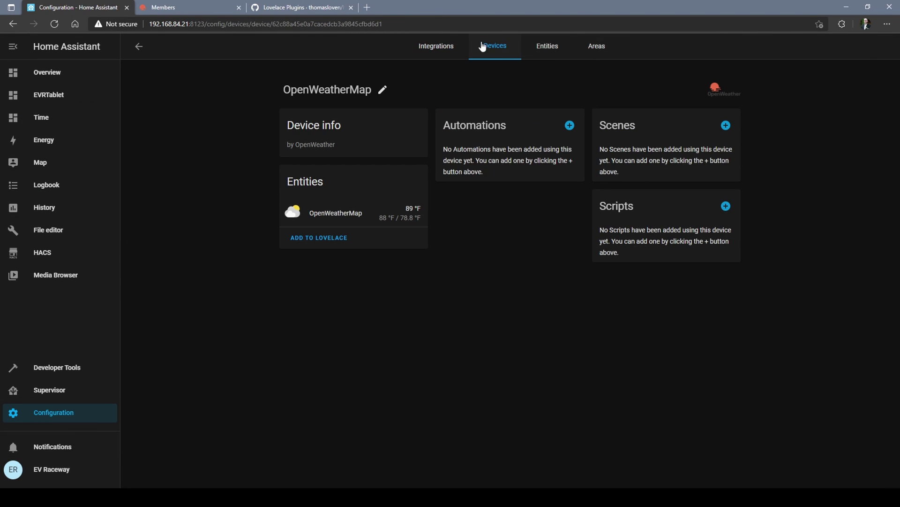
click(556, 47)
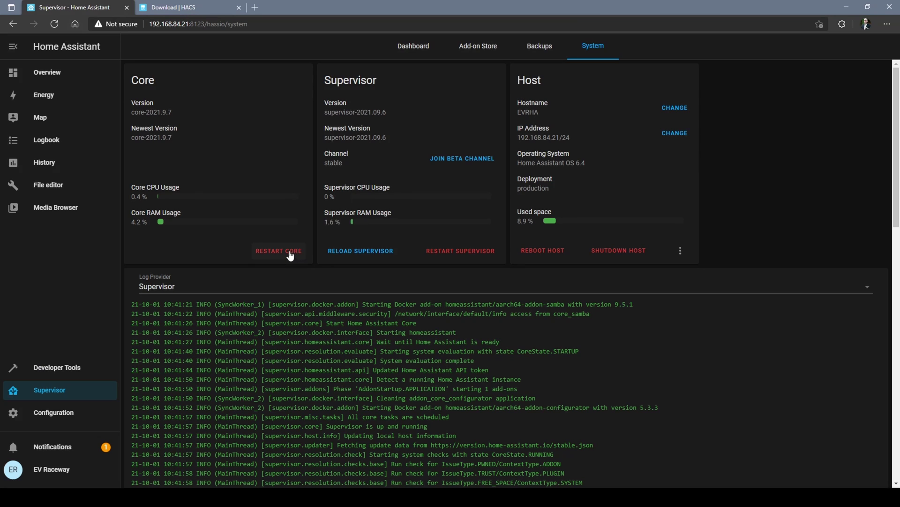
- Restart Home Assistant Core from Supervisor > System and confirm the restart
click(290, 253)
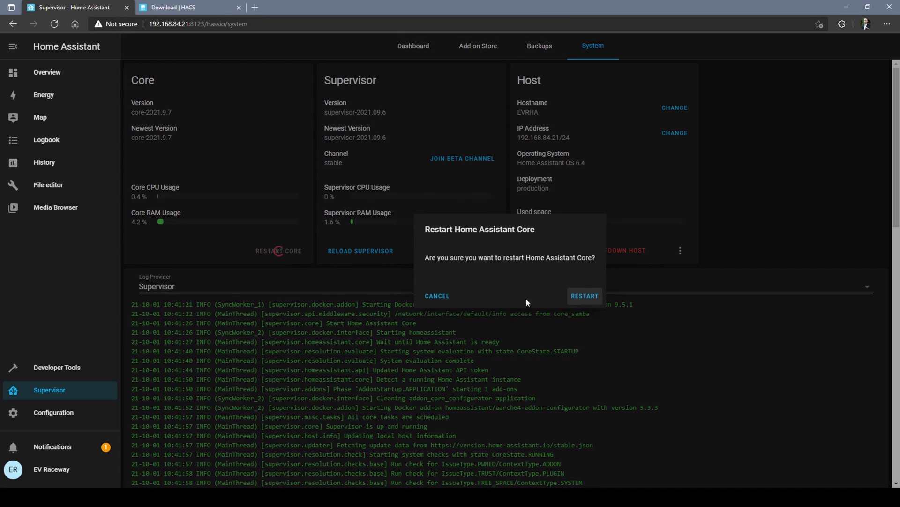
click(584, 296)
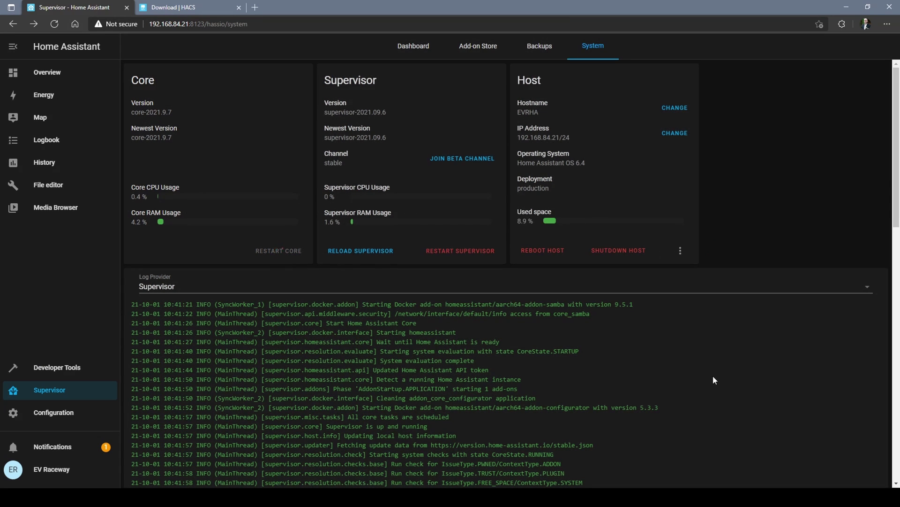